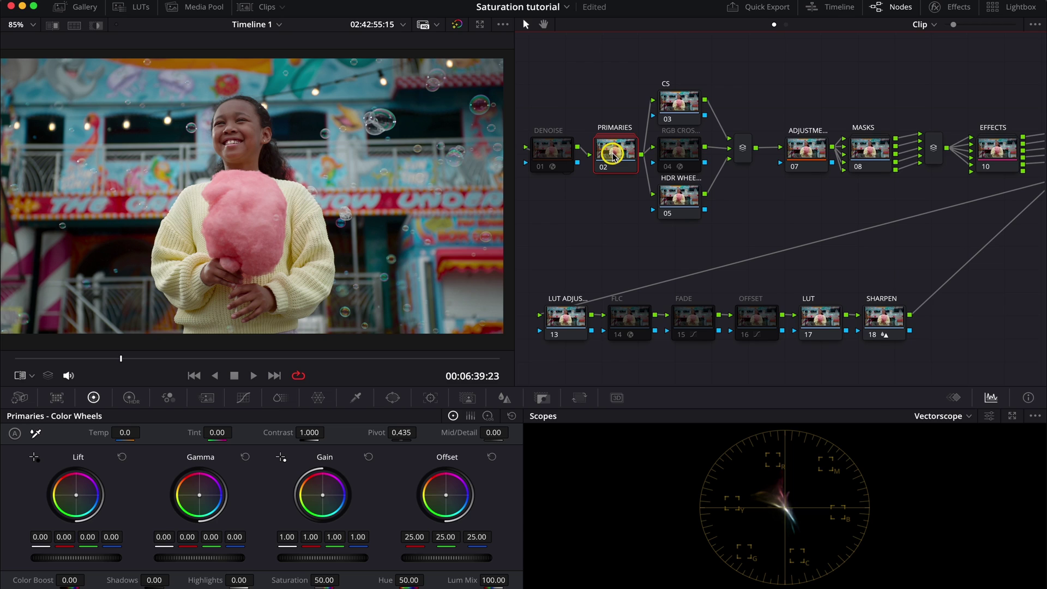
Step: Open the PRIMARIES compound node and pop the Waveform scope out into a floating window
{"action": "double_click", "coordinate": [611, 155]}
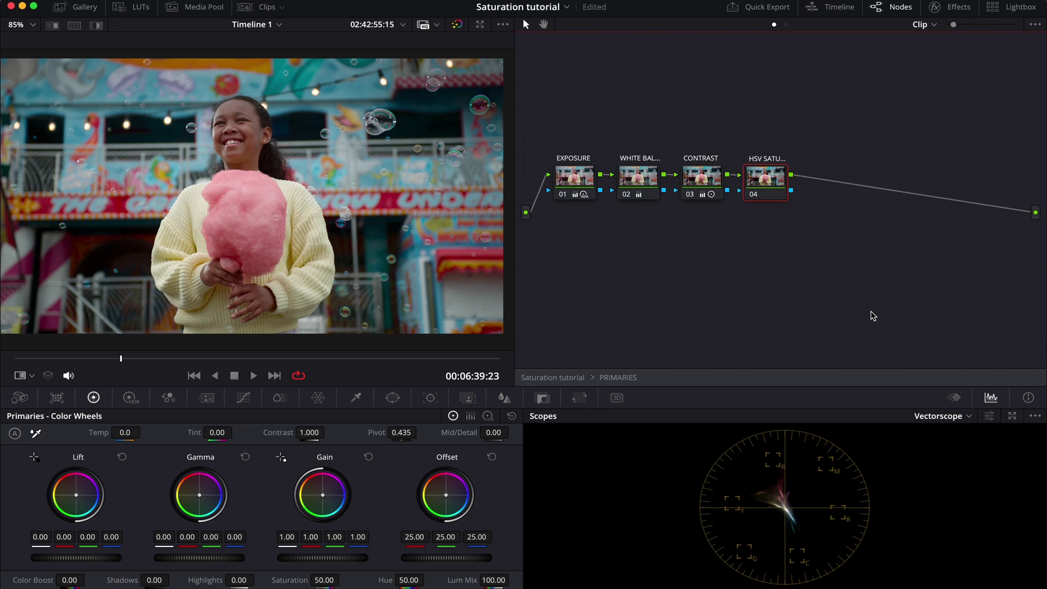
{"action": "left_click", "coordinate": [869, 322]}
{"action": "left_click", "coordinate": [968, 416]}
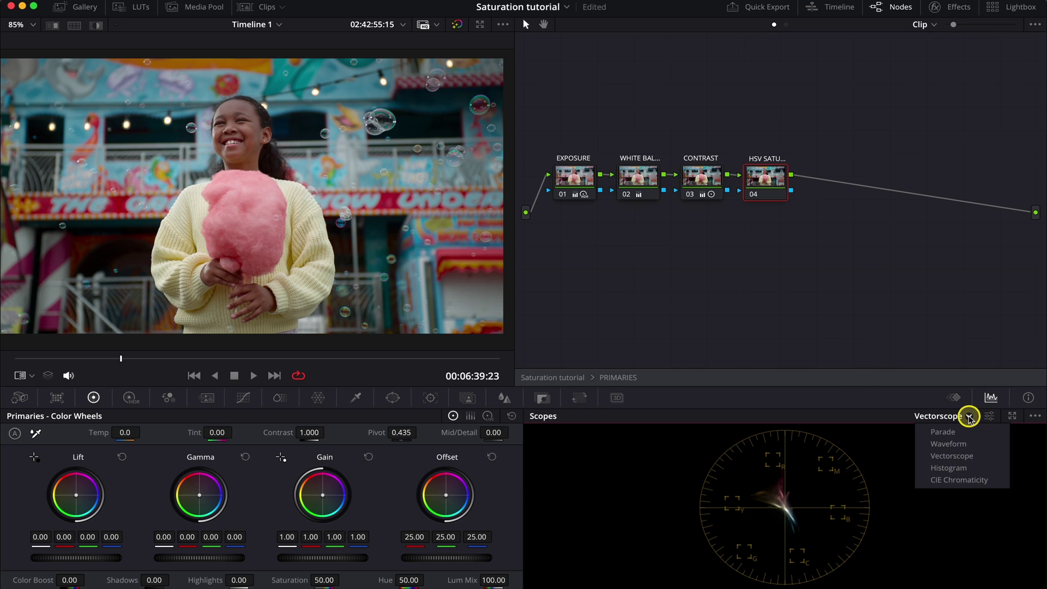
{"action": "left_click", "coordinate": [964, 443]}
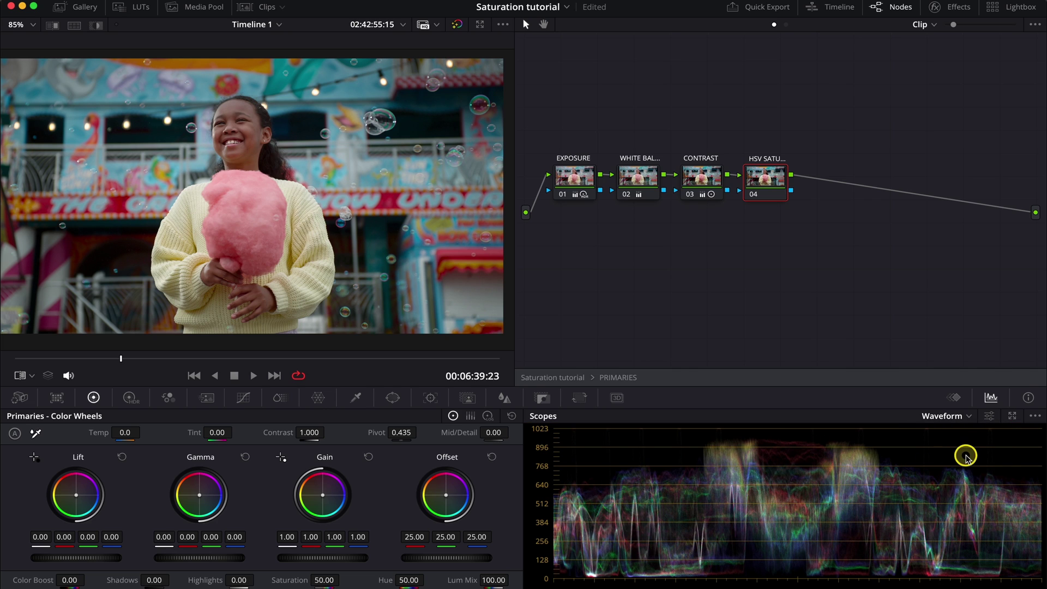
{"action": "left_click", "coordinate": [1014, 417]}
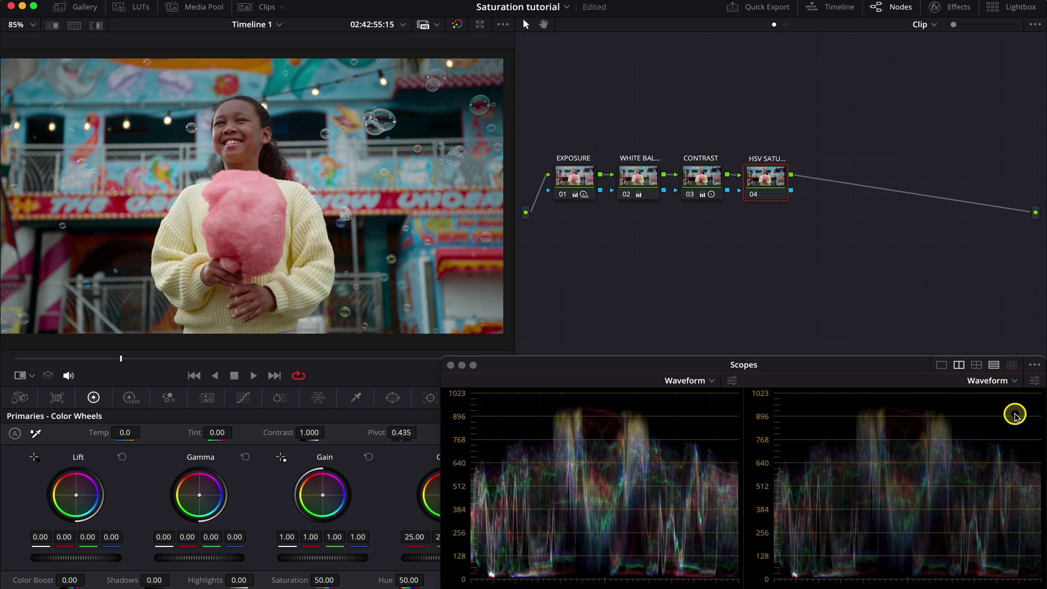
{"action": "left_click_drag", "start_coordinate": [831, 361], "coordinate": [806, 339]}
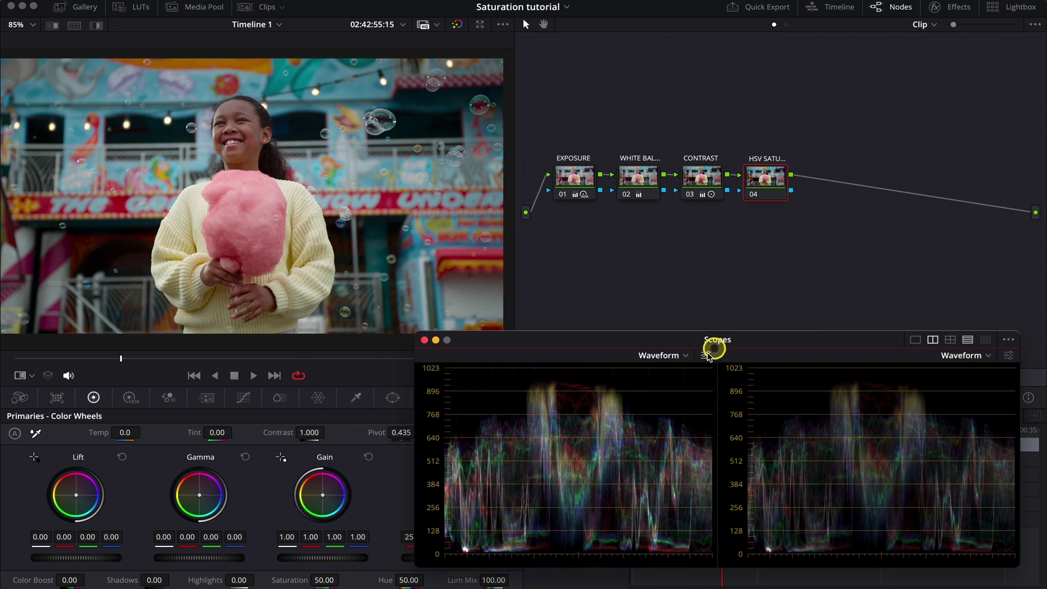
Step: Show the Vectorscope beside the Waveform in a two-pane floating scopes layout
{"action": "left_click", "coordinate": [684, 355]}
{"action": "left_click", "coordinate": [676, 395]}
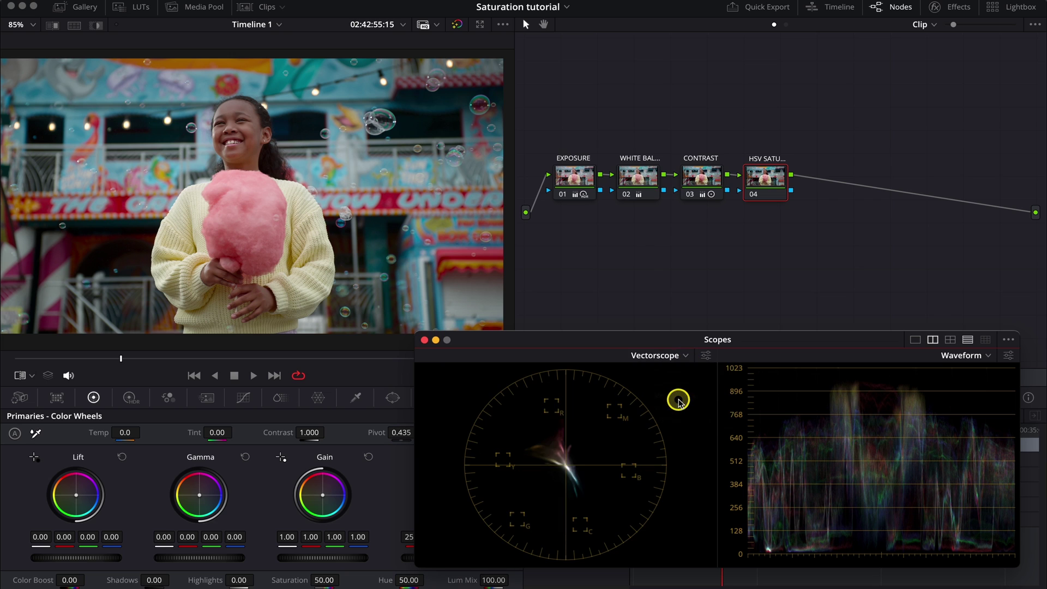
{"action": "left_click", "coordinate": [951, 339]}
{"action": "left_click_drag", "start_coordinate": [848, 340], "coordinate": [889, 352]}
{"action": "left_click", "coordinate": [956, 330]}
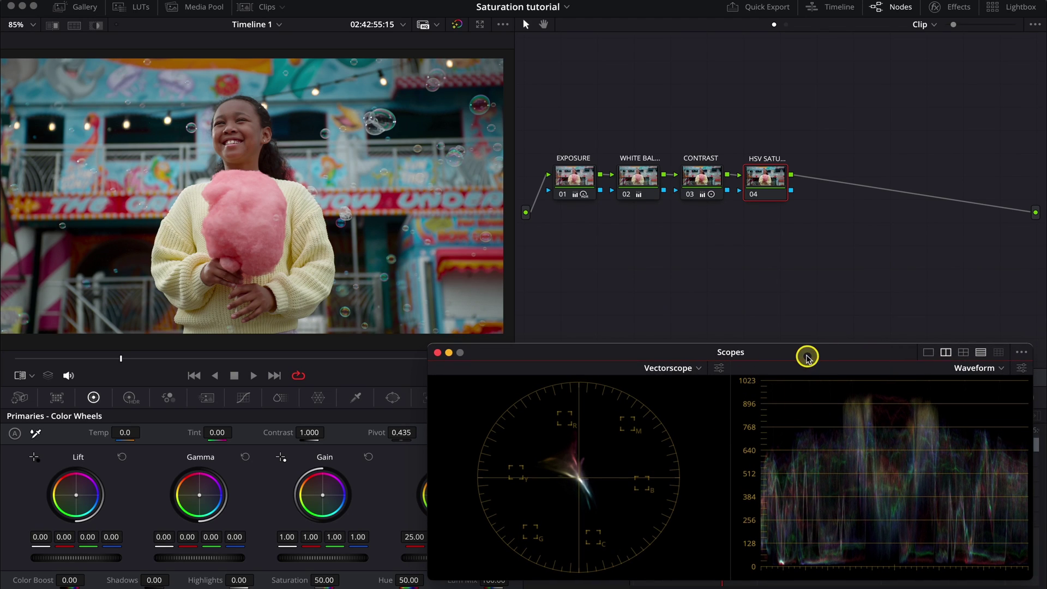
{"action": "left_click_drag", "start_coordinate": [806, 355], "coordinate": [813, 271]}
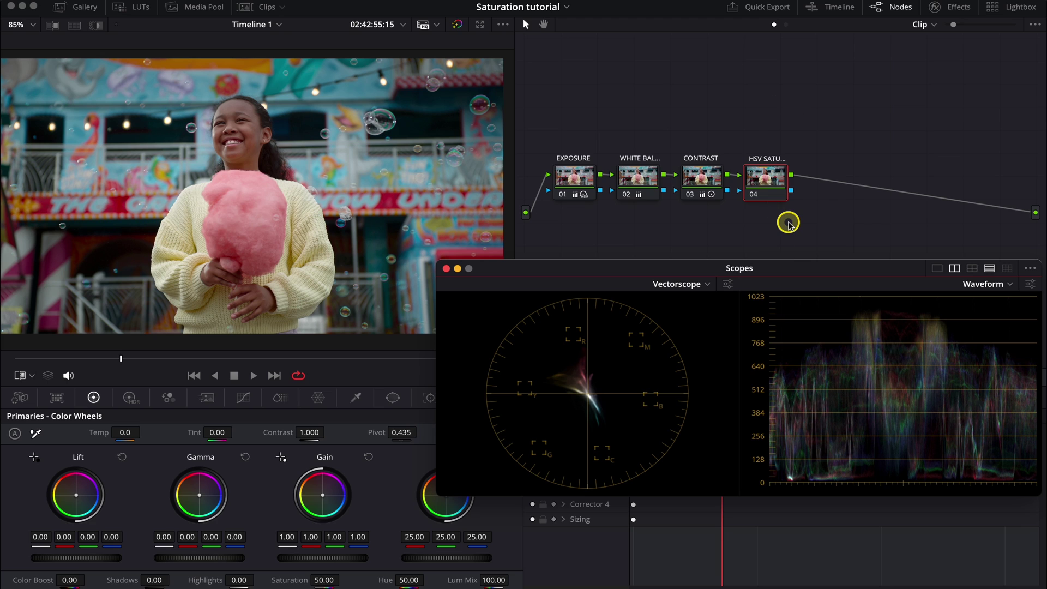
Step: Add a serial node after the HSV saturation node and label it 'SAT'
{"action": "key", "text": "alt+s"}
{"action": "right_click", "coordinate": [832, 192]}
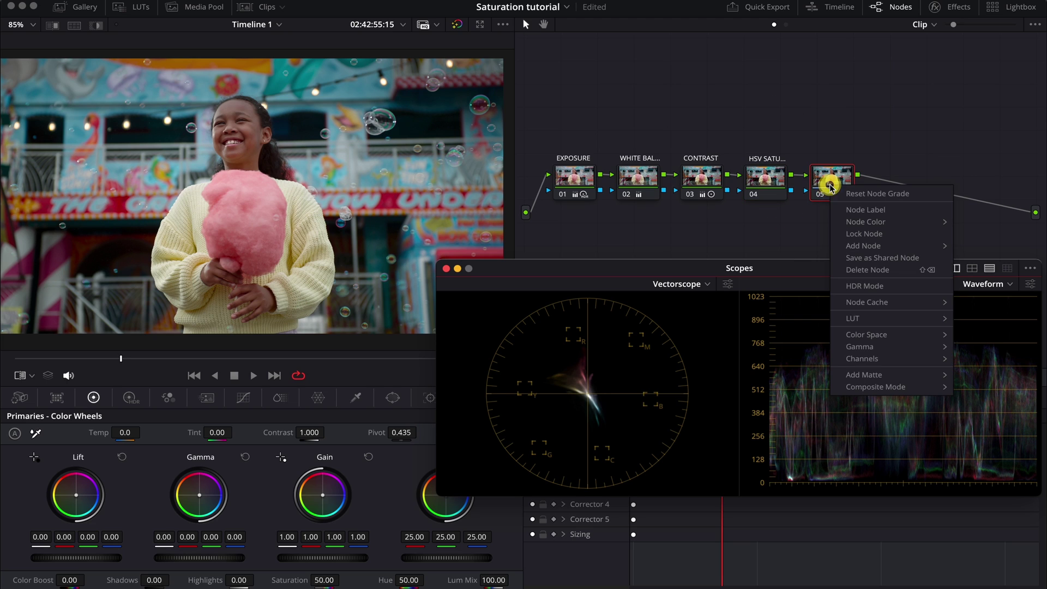
{"action": "left_click", "coordinate": [856, 211]}
{"action": "type", "text": "SAT"}
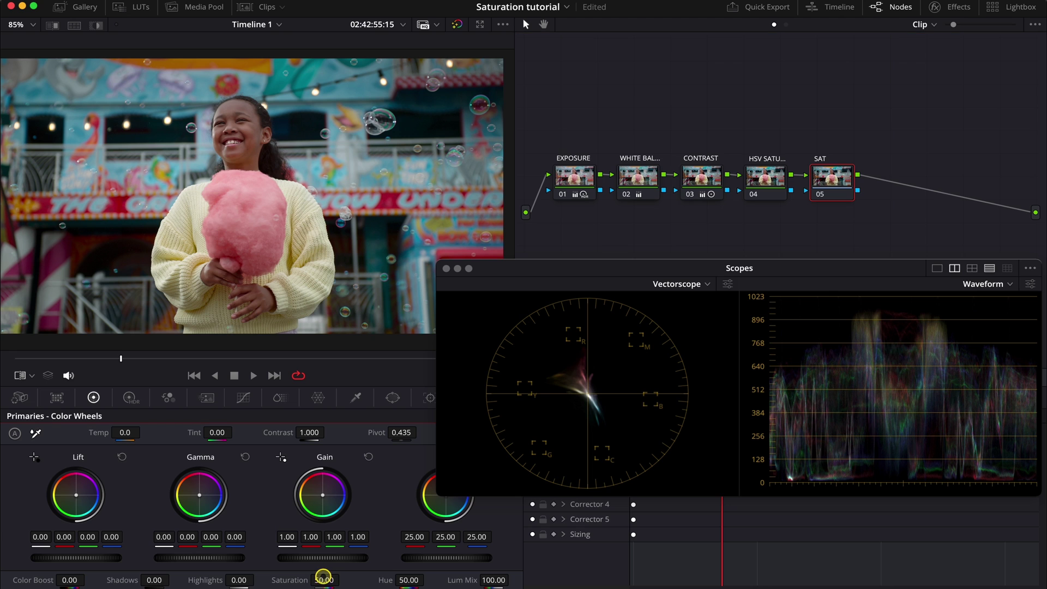
Step: Set the SAT node's Saturation to 70
{"action": "left_click_drag", "start_coordinate": [323, 576], "coordinate": [366, 575]}
{"action": "left_click_drag", "start_coordinate": [522, 295], "coordinate": [504, 343]}
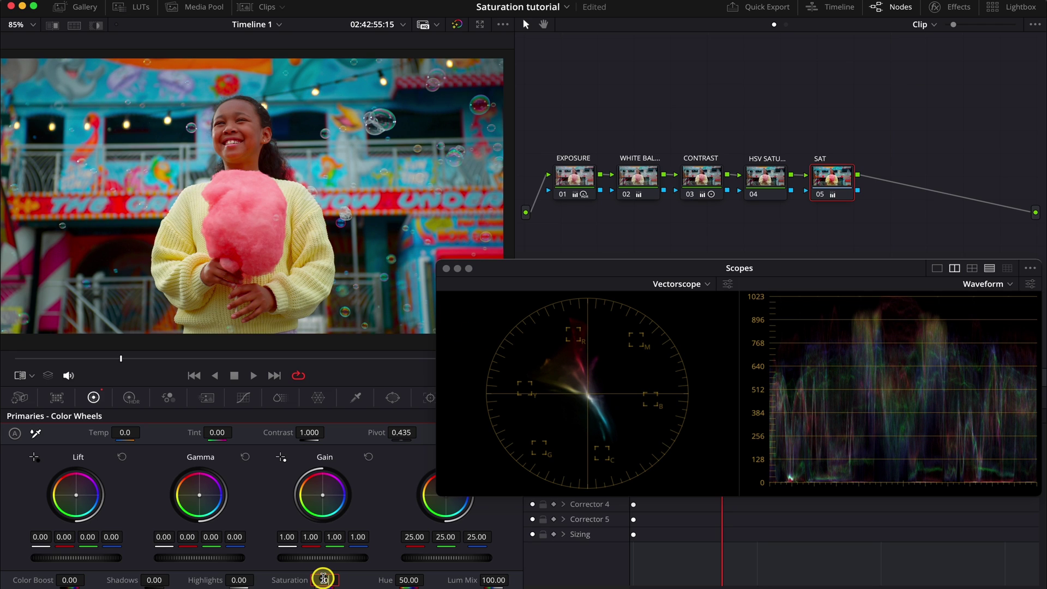
{"action": "left_click_drag", "start_coordinate": [323, 578], "coordinate": [323, 579]}
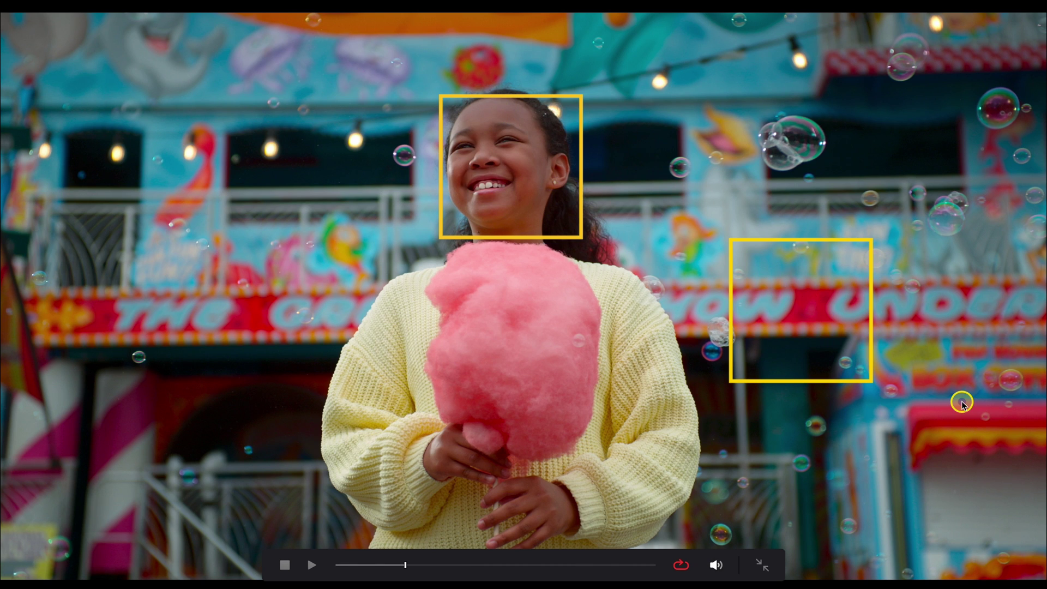
Step: Exit full screen and toggle the SAT node off and on with Ctrl+D, leaving it enabled
{"action": "key", "text": "Escape"}
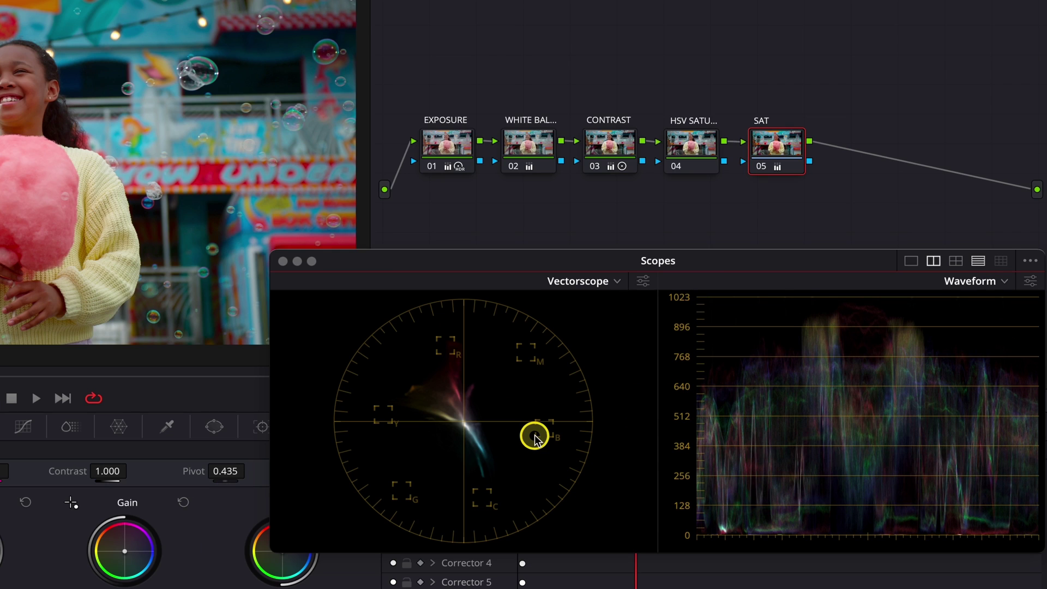
{"action": "key", "text": "ctrl+d"}
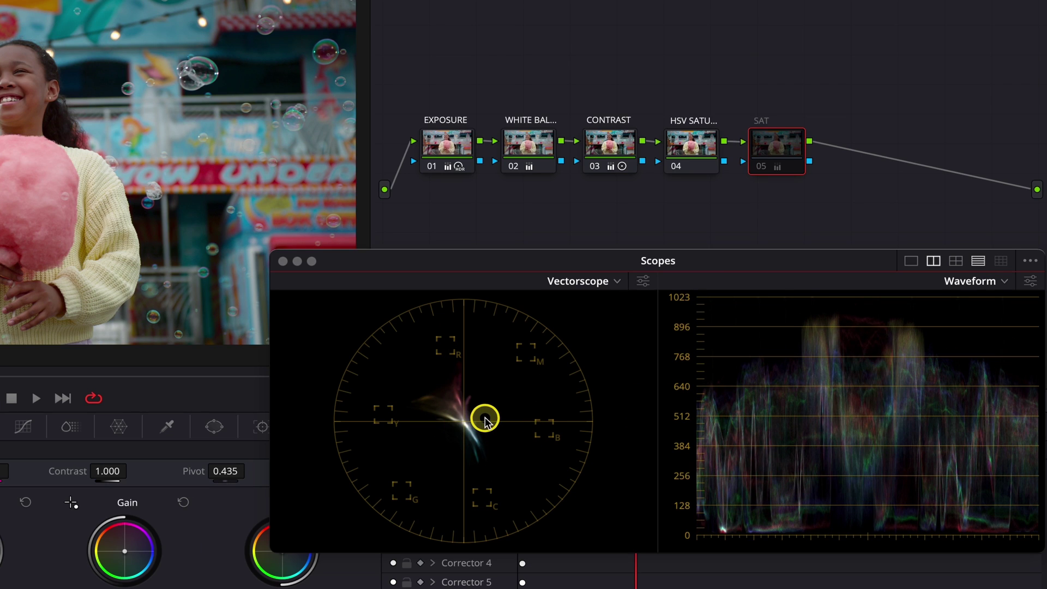
{"action": "key", "text": "ctrl+d"}
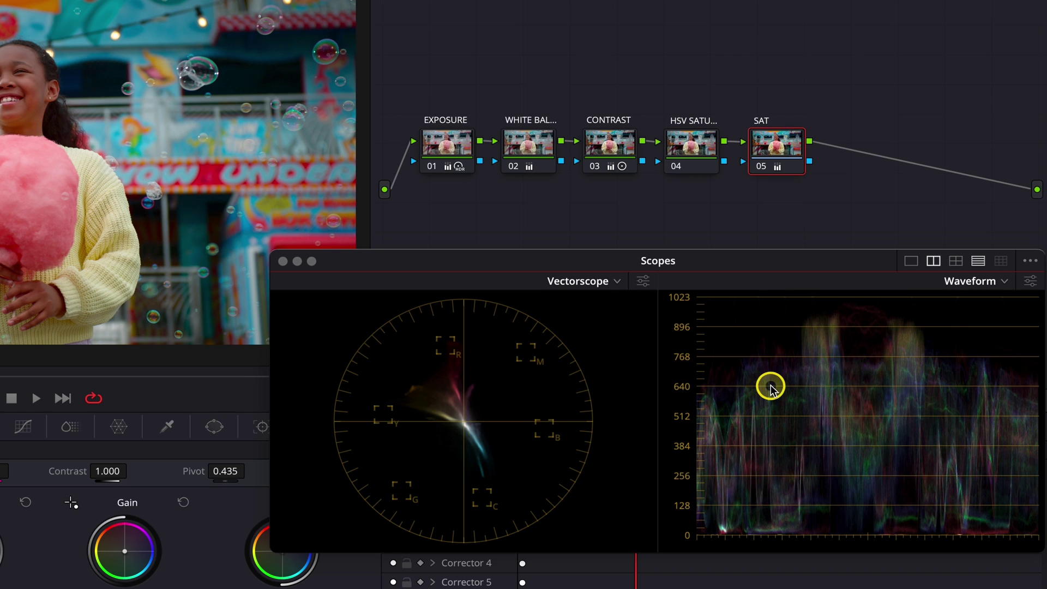
{"action": "key", "text": "ctrl+d"}
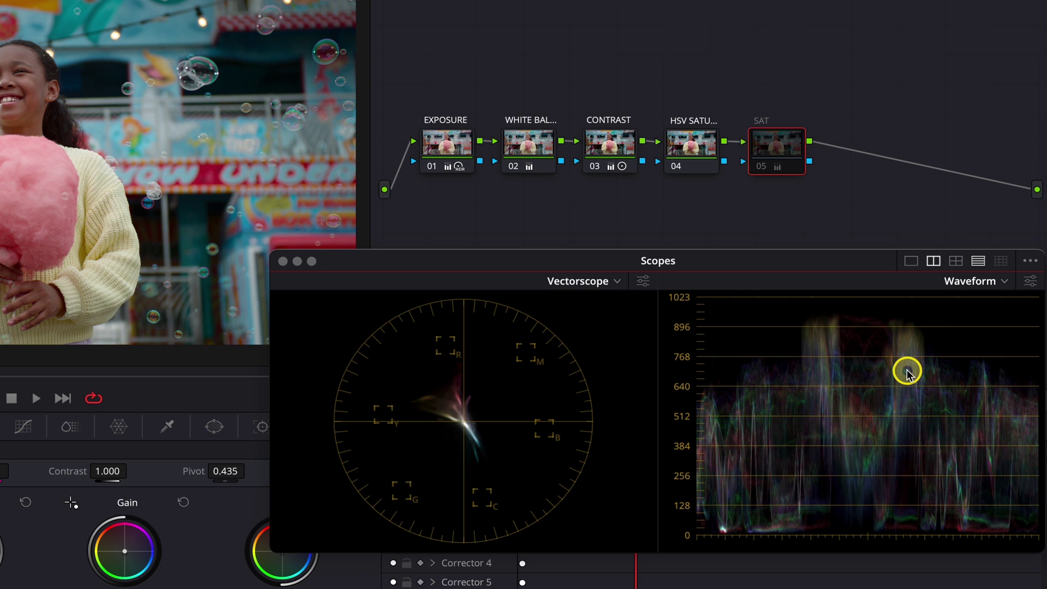
{"action": "key", "text": "ctrl+d"}
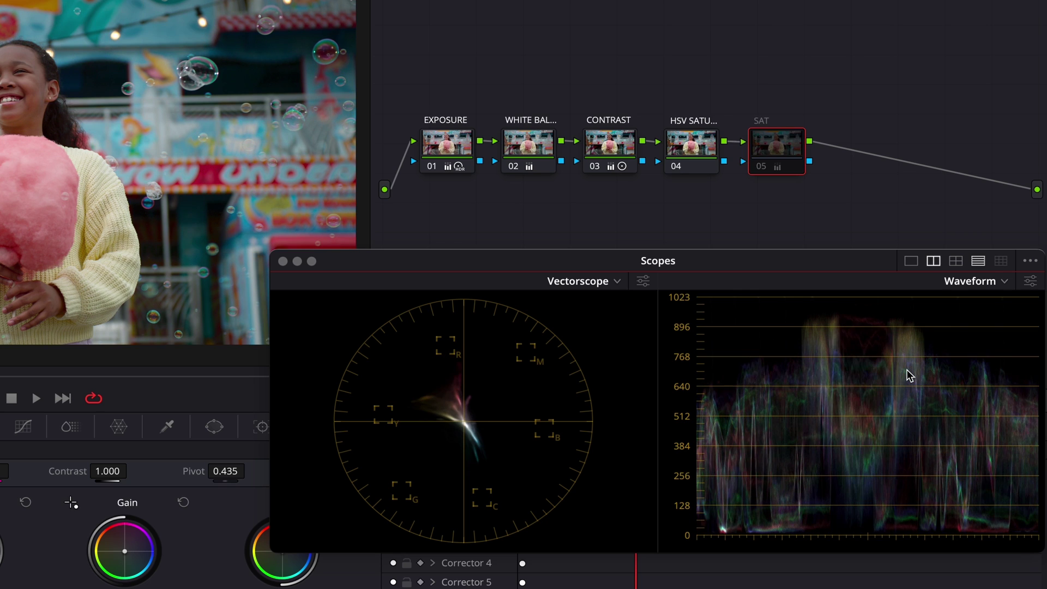
{"action": "key", "text": "ctrl+d"}
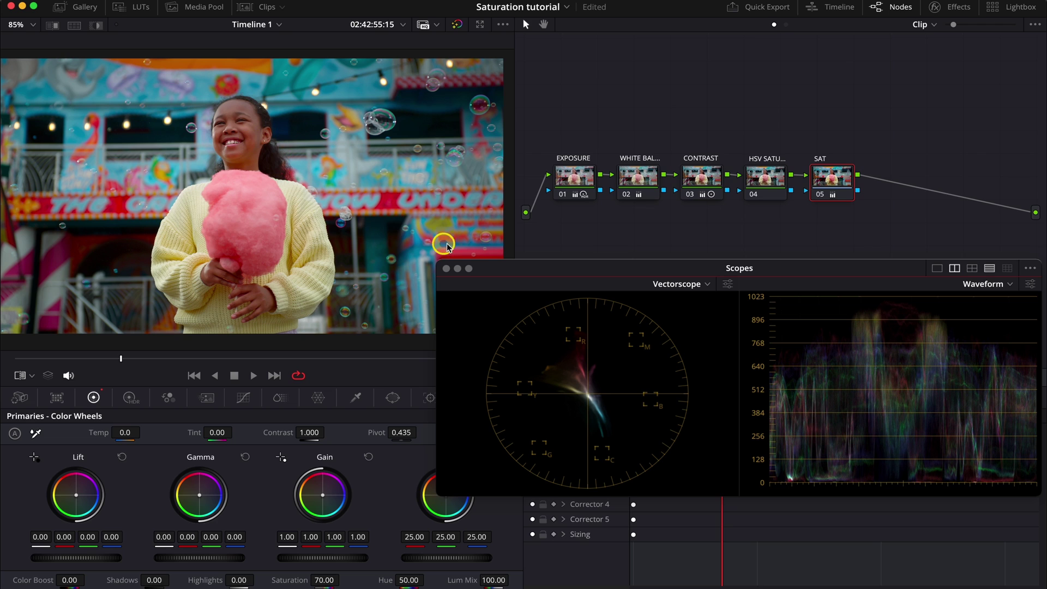
Step: Grab a still of the saturated grade and check it in the Gallery
{"action": "right_click", "coordinate": [377, 180]}
{"action": "left_click", "coordinate": [400, 189]}
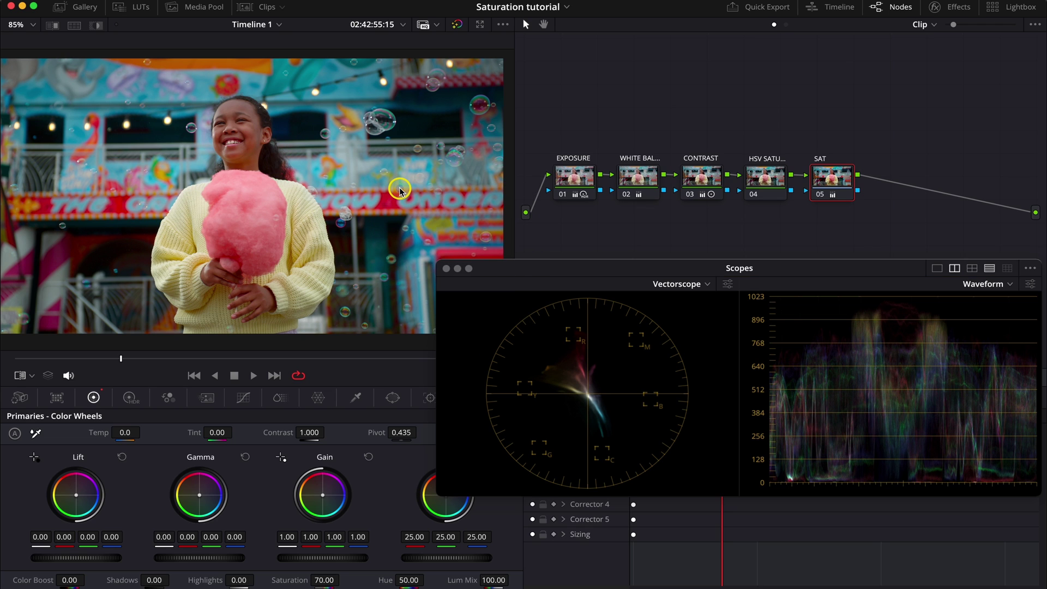
{"action": "left_click", "coordinate": [64, 10]}
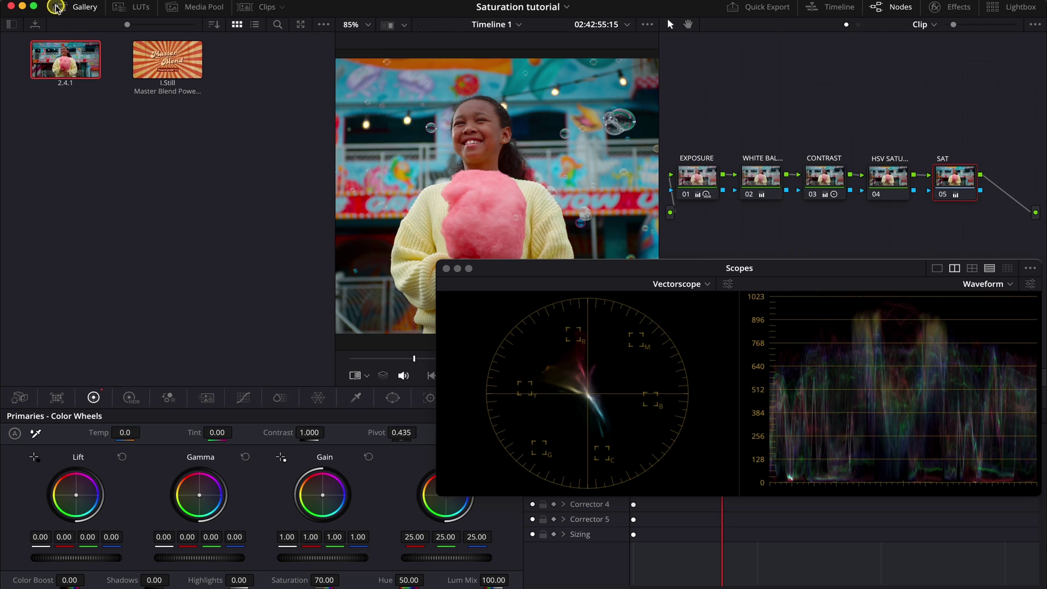
{"action": "left_click", "coordinate": [59, 8]}
{"action": "left_click_drag", "start_coordinate": [563, 271], "coordinate": [620, 311]}
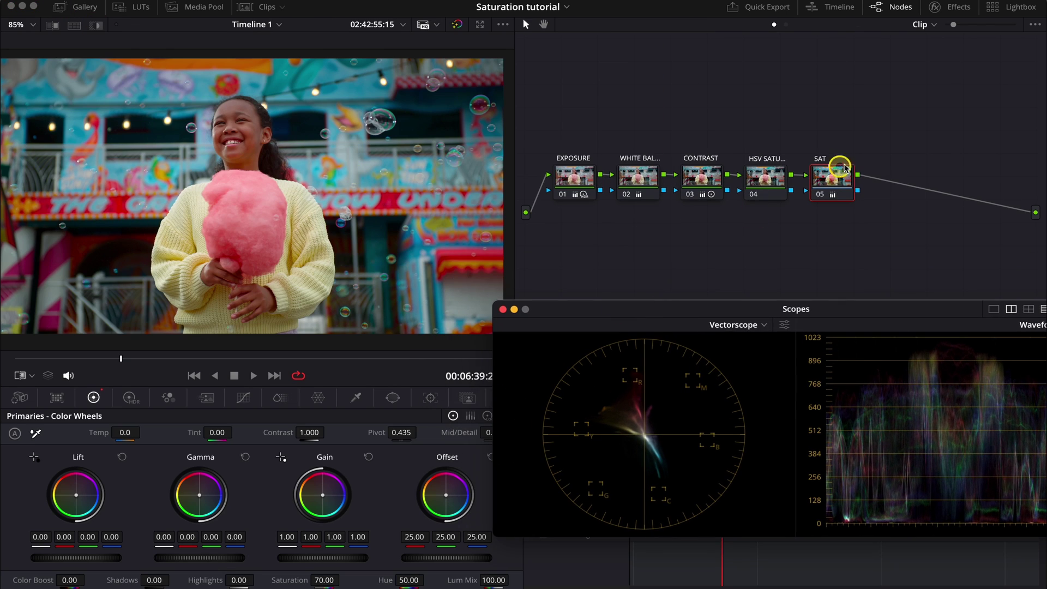
Step: Disable the SAT node and add a new node 06 labelled 'HDR SAT' after it
{"action": "left_click", "coordinate": [820, 195]}
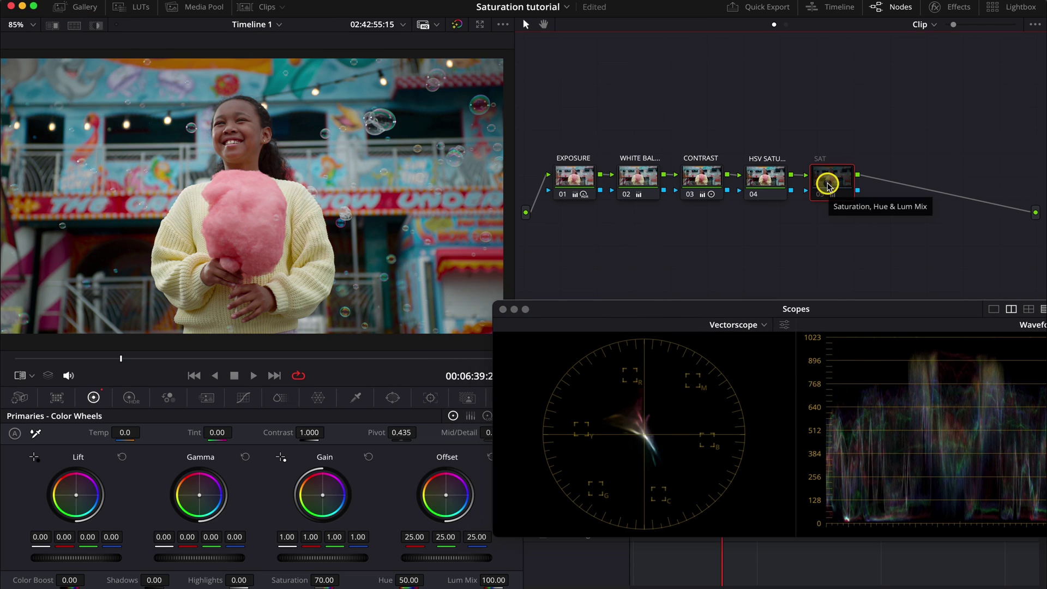
{"action": "key", "text": "alt+s"}
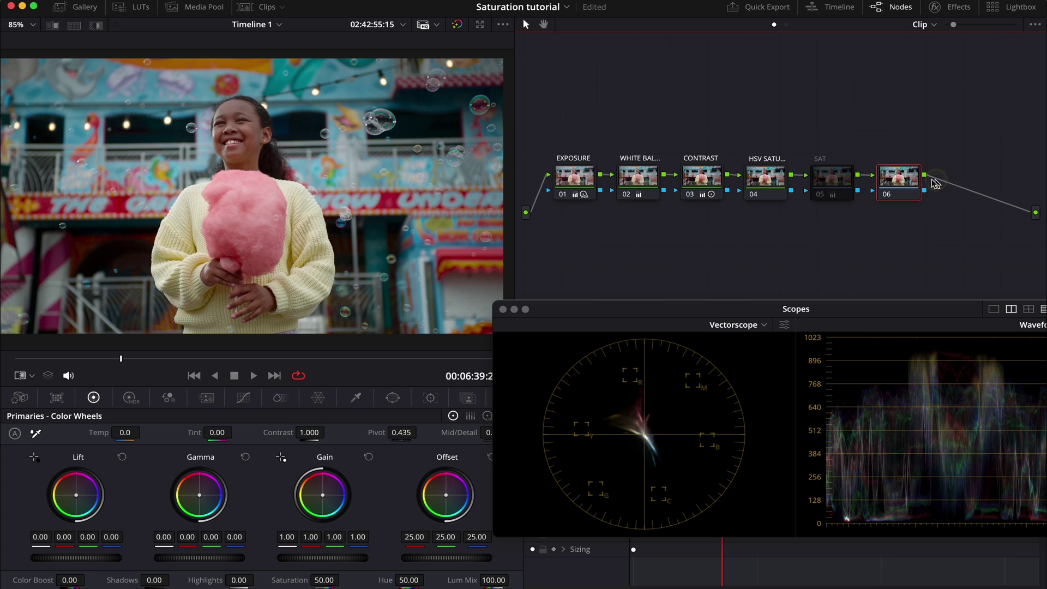
{"action": "right_click", "coordinate": [900, 176]}
{"action": "left_click", "coordinate": [925, 199]}
{"action": "type", "text": "HDR SAT"}
{"action": "left_click", "coordinate": [925, 200]}
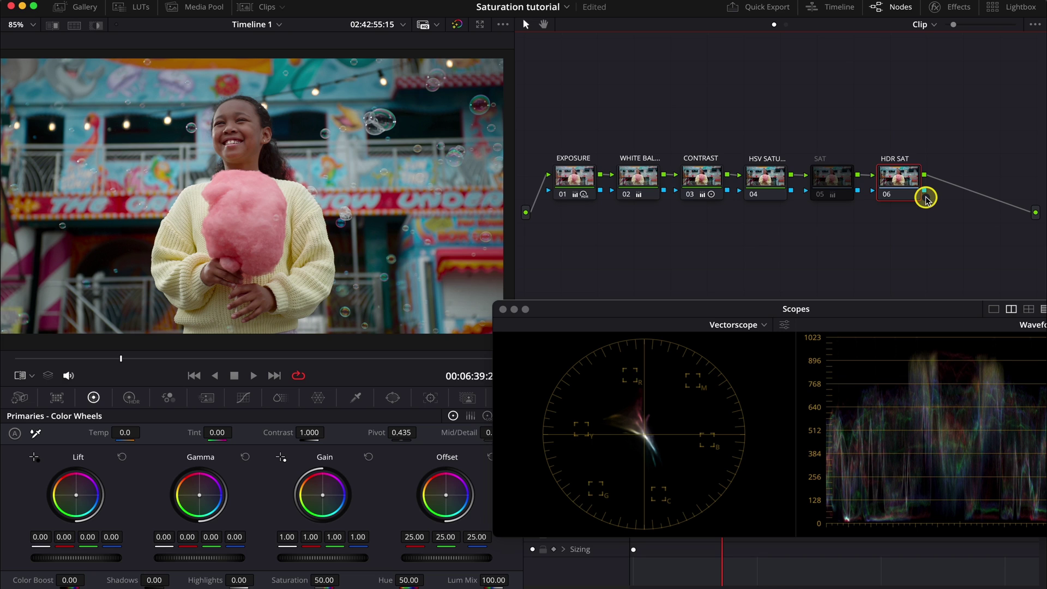
Step: In the HDR Color Wheels, raise Global saturation from 1.00 to 1.32
{"action": "left_click", "coordinate": [140, 403]}
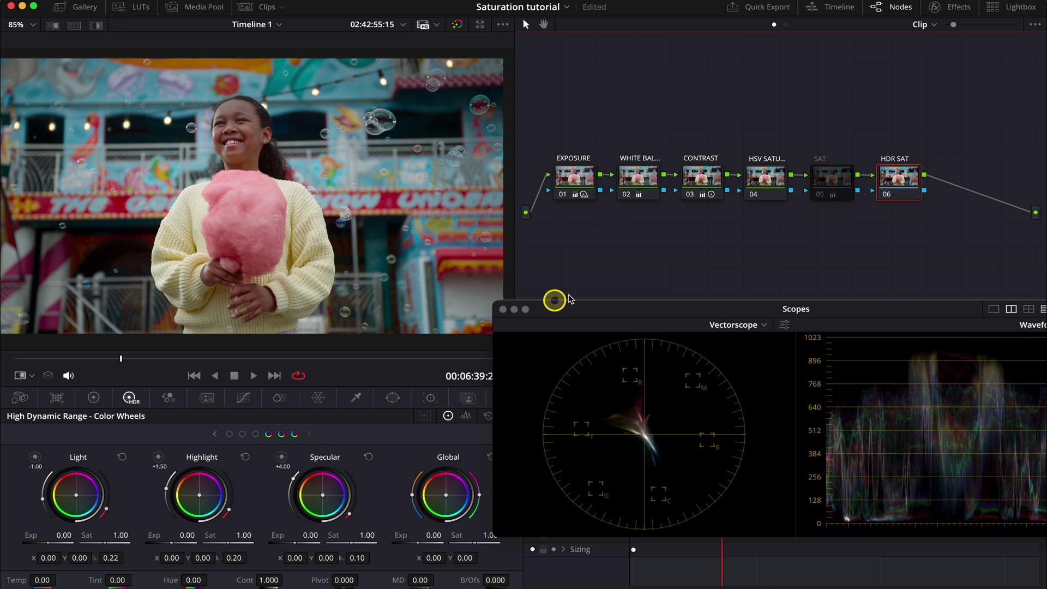
{"action": "left_click_drag", "start_coordinate": [569, 298], "coordinate": [610, 271]}
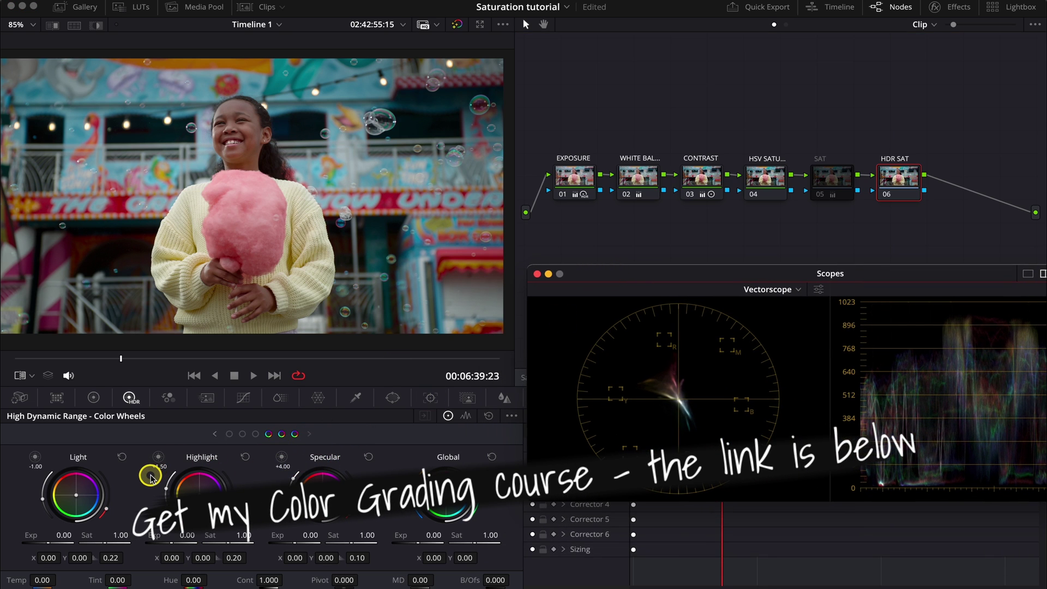
{"action": "left_click", "coordinate": [229, 434]}
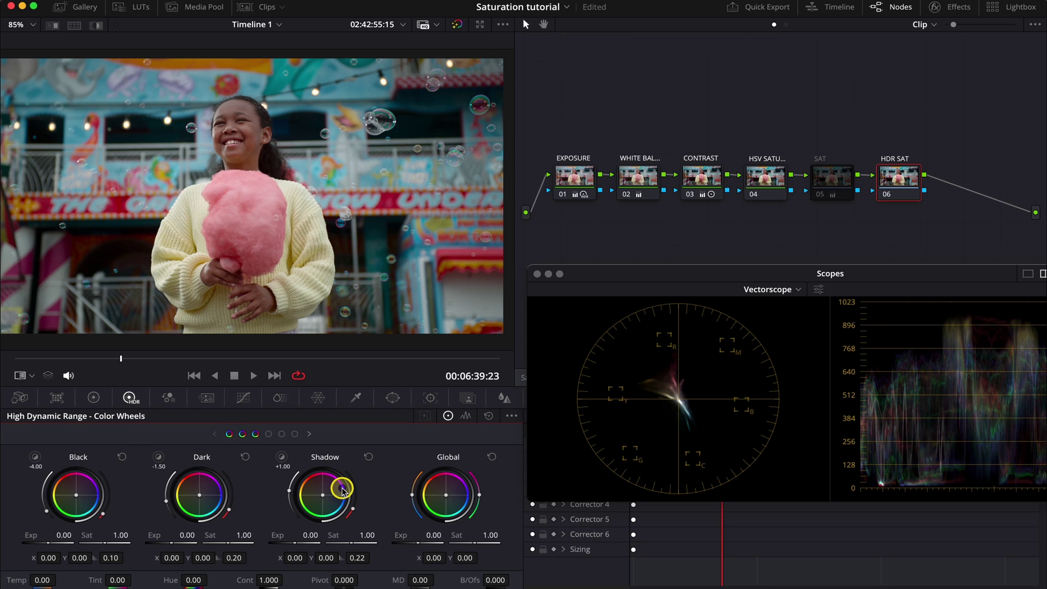
{"action": "left_click", "coordinate": [295, 434]}
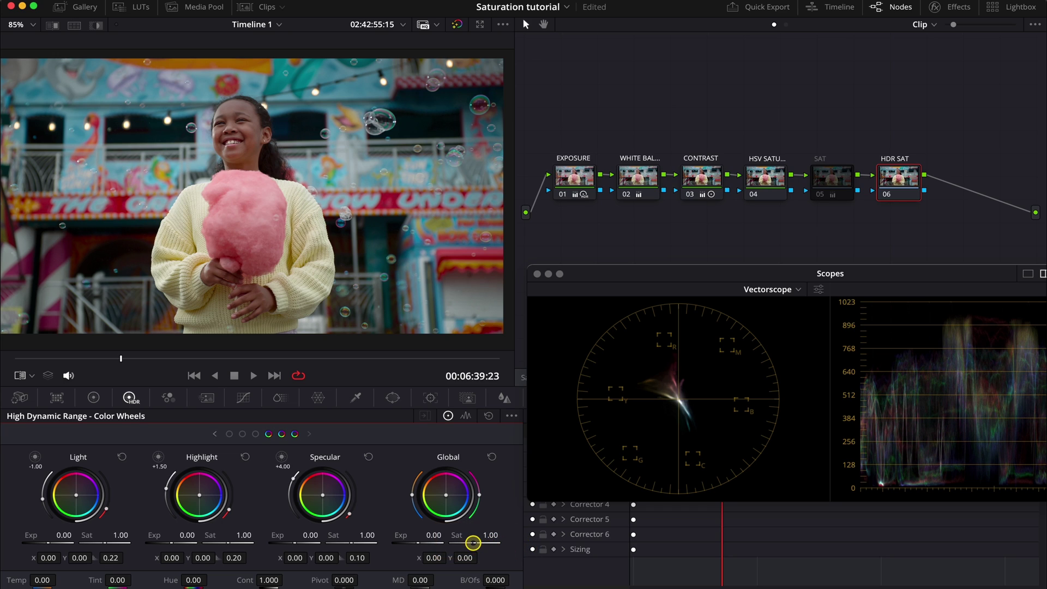
{"action": "left_click_drag", "start_coordinate": [472, 542], "coordinate": [518, 542]}
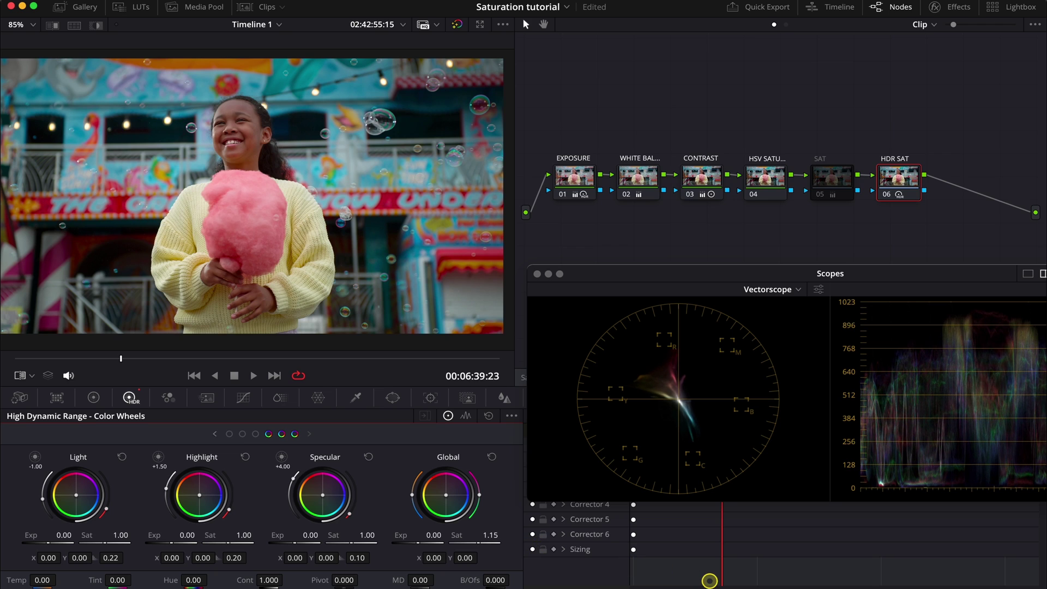
{"action": "left_click_drag", "start_coordinate": [604, 307], "coordinate": [697, 342]}
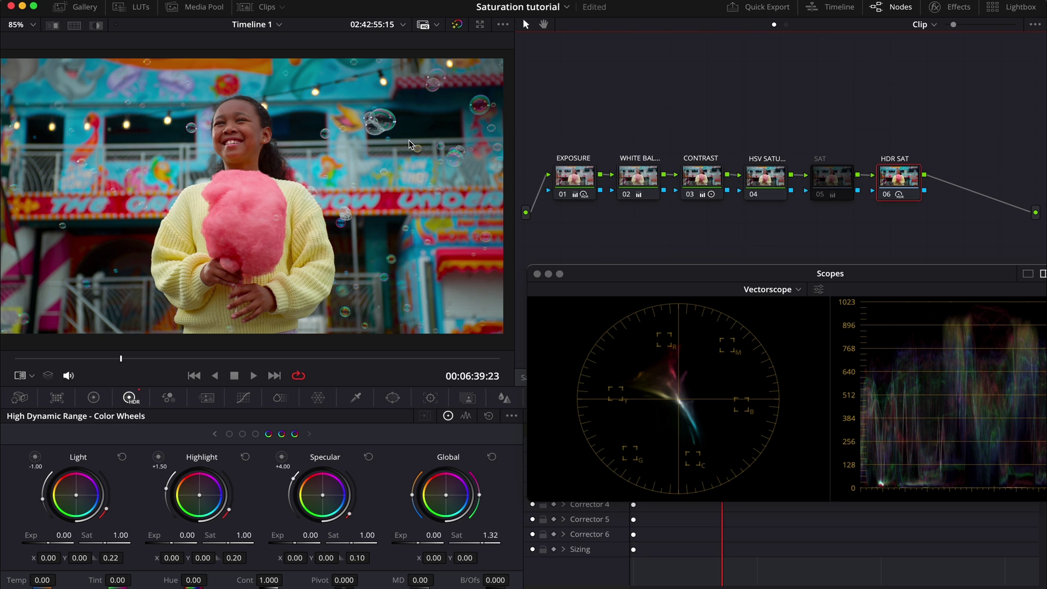
Step: Wipe-compare the current grade against still 2.4.1 and reposition the wipe split
{"action": "left_click", "coordinate": [59, 9]}
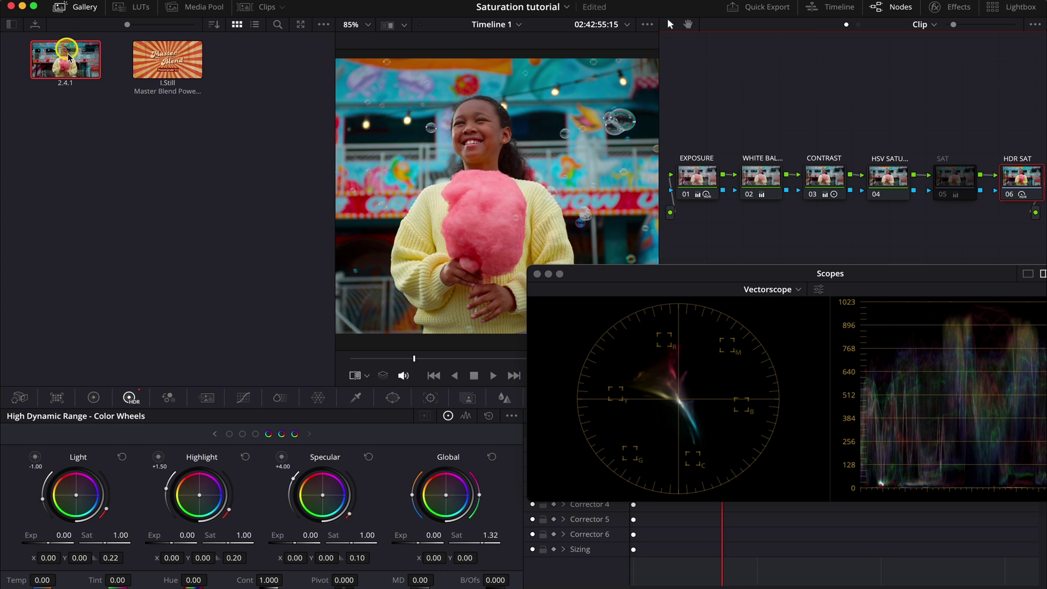
{"action": "right_click", "coordinate": [65, 68]}
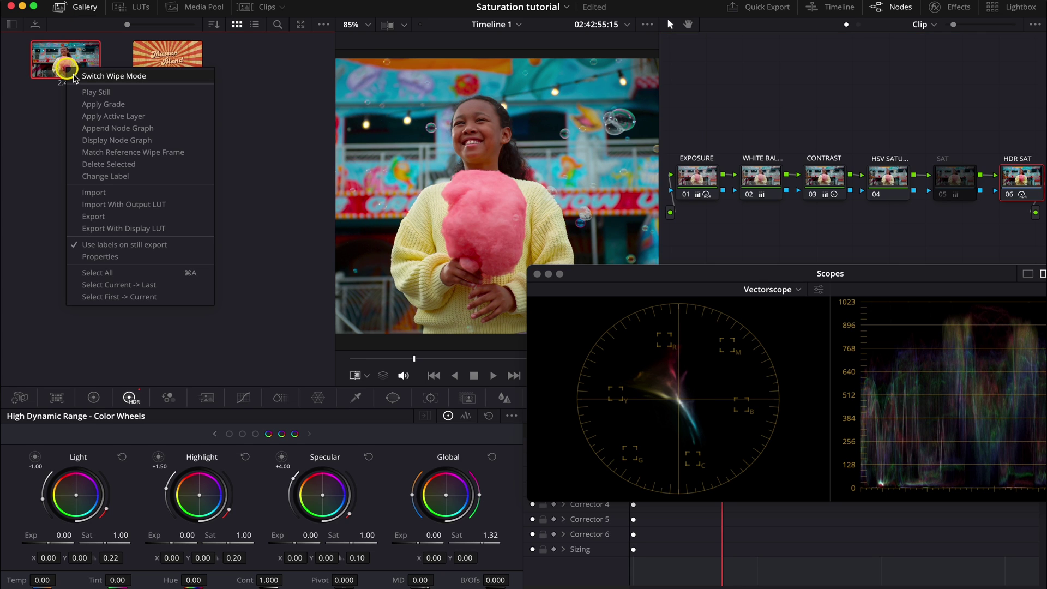
{"action": "left_click", "coordinate": [76, 76]}
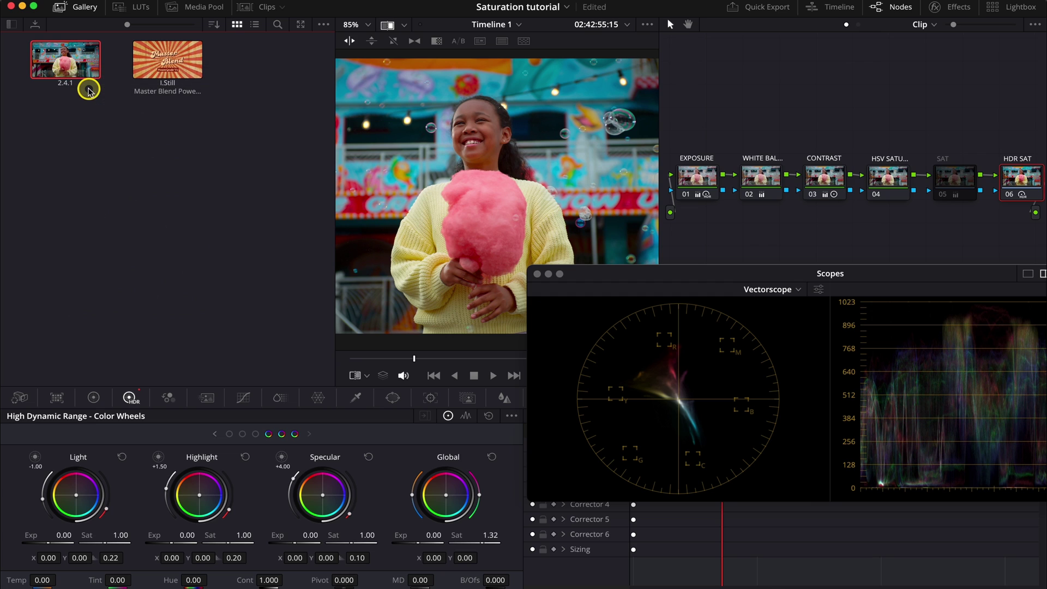
{"action": "left_click", "coordinate": [58, 8]}
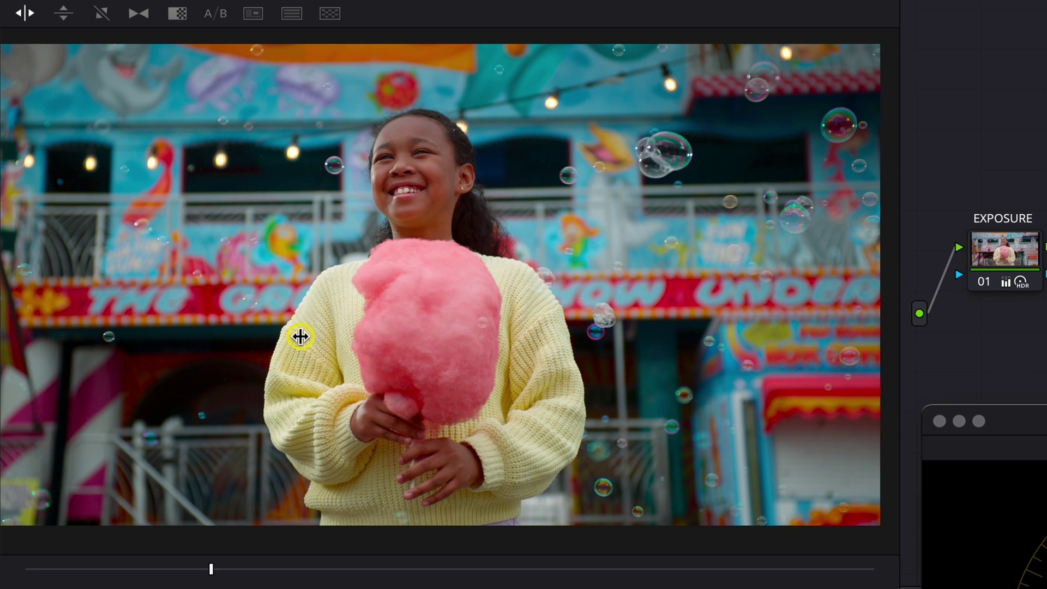
{"action": "left_click", "coordinate": [204, 329]}
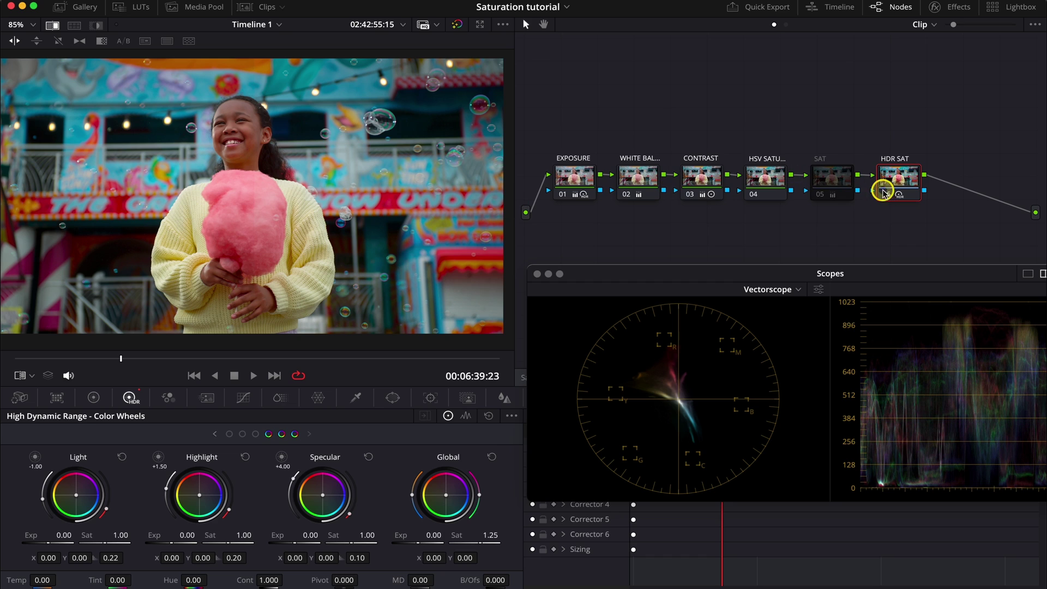
Step: Bypass HDR SAT, add a node labelled 'COLOR BOOST', and set its Color Boost to 20
{"action": "left_click", "coordinate": [887, 194]}
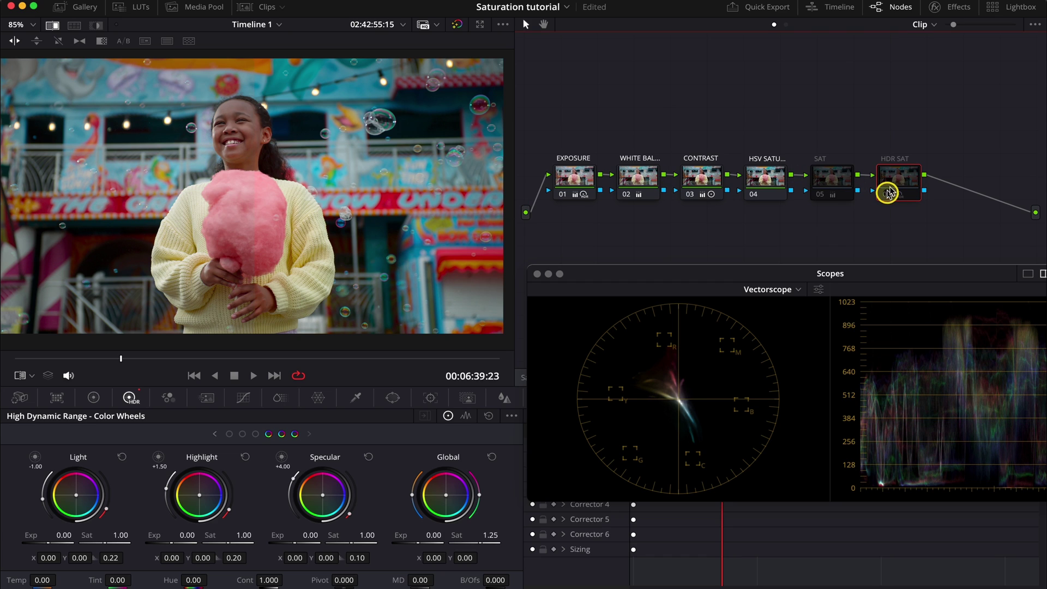
{"action": "key", "text": "alt+s"}
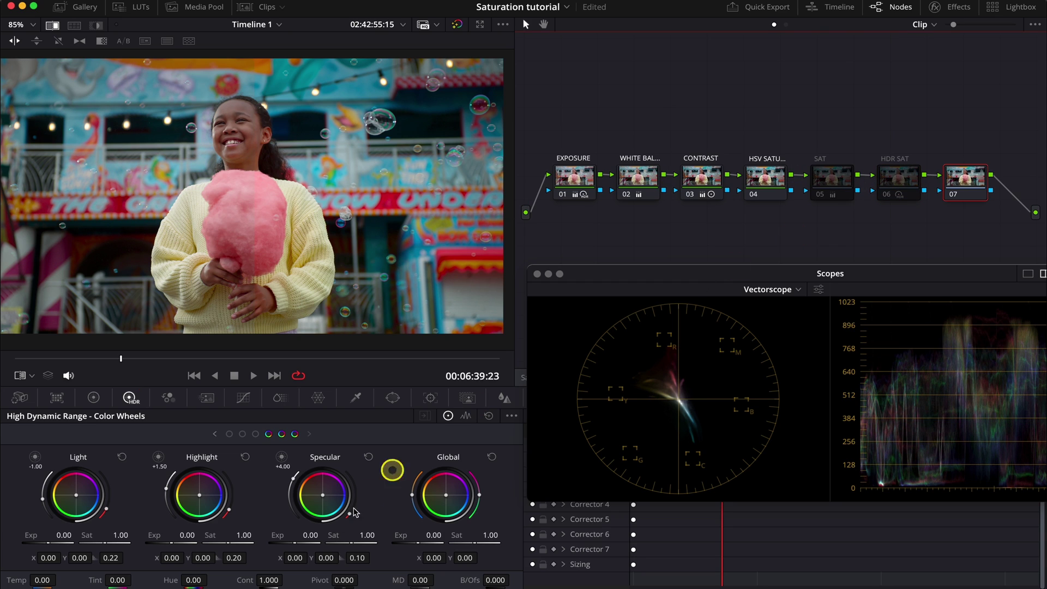
{"action": "left_click", "coordinate": [97, 398]}
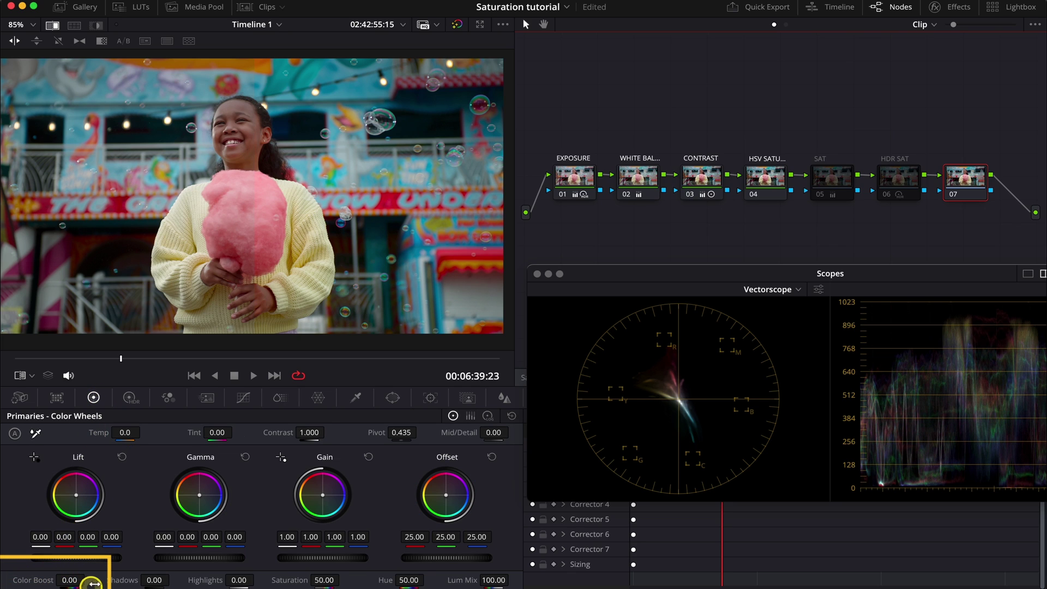
{"action": "right_click", "coordinate": [954, 172]}
{"action": "left_click", "coordinate": [976, 197]}
{"action": "type", "text": "COLOR BOOST"}
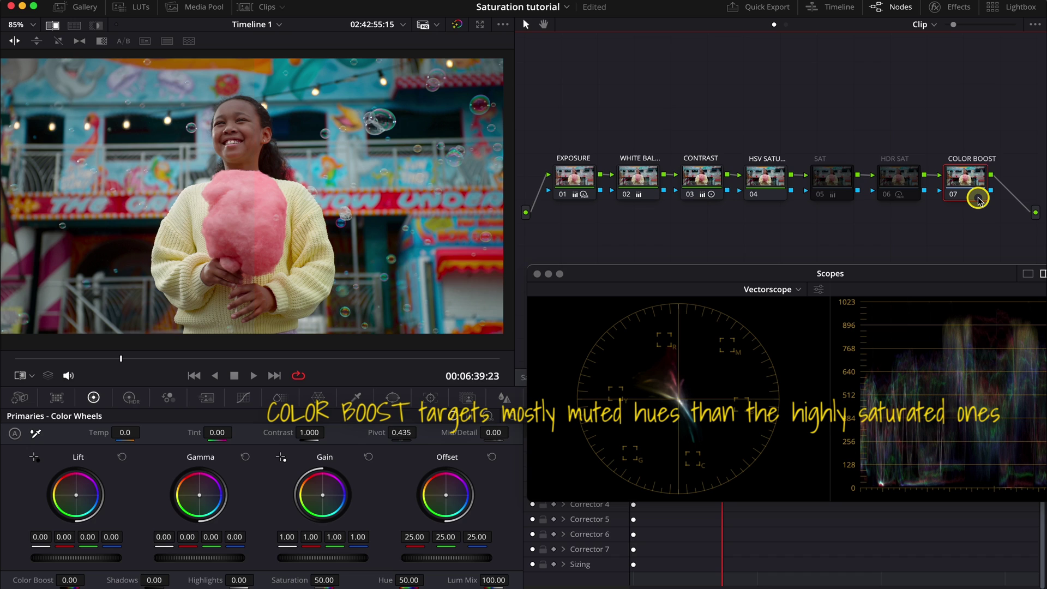
{"action": "key", "text": "Return"}
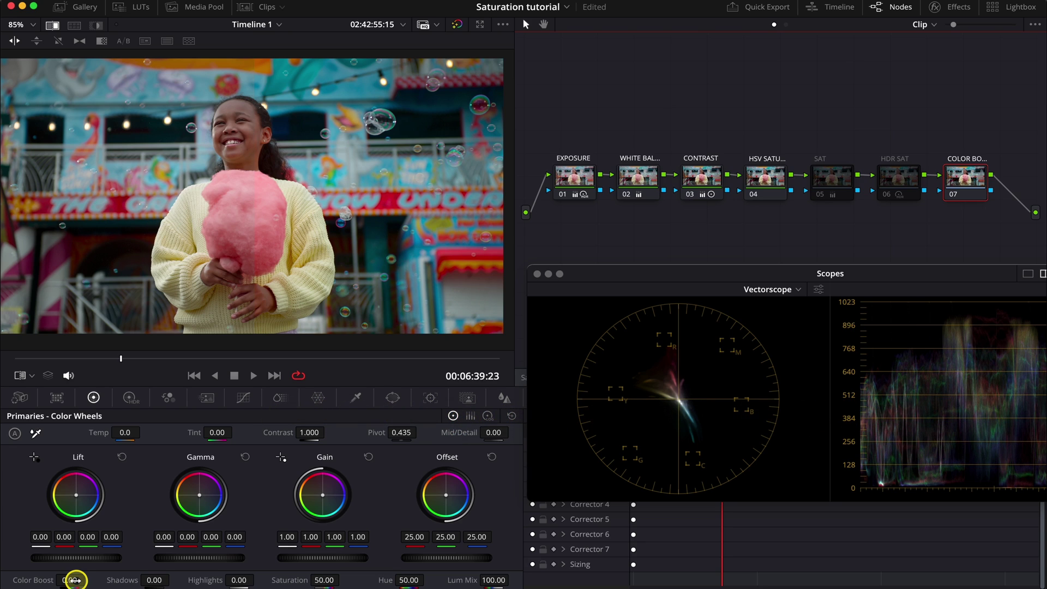
{"action": "left_click_drag", "start_coordinate": [73, 580], "coordinate": [93, 571]}
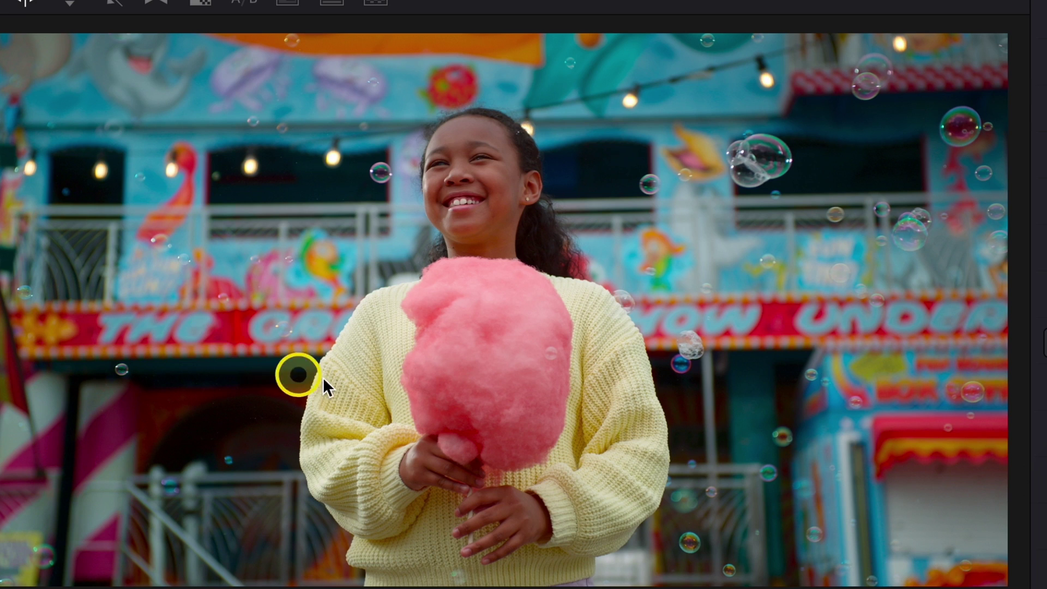
{"action": "left_click", "coordinate": [261, 338]}
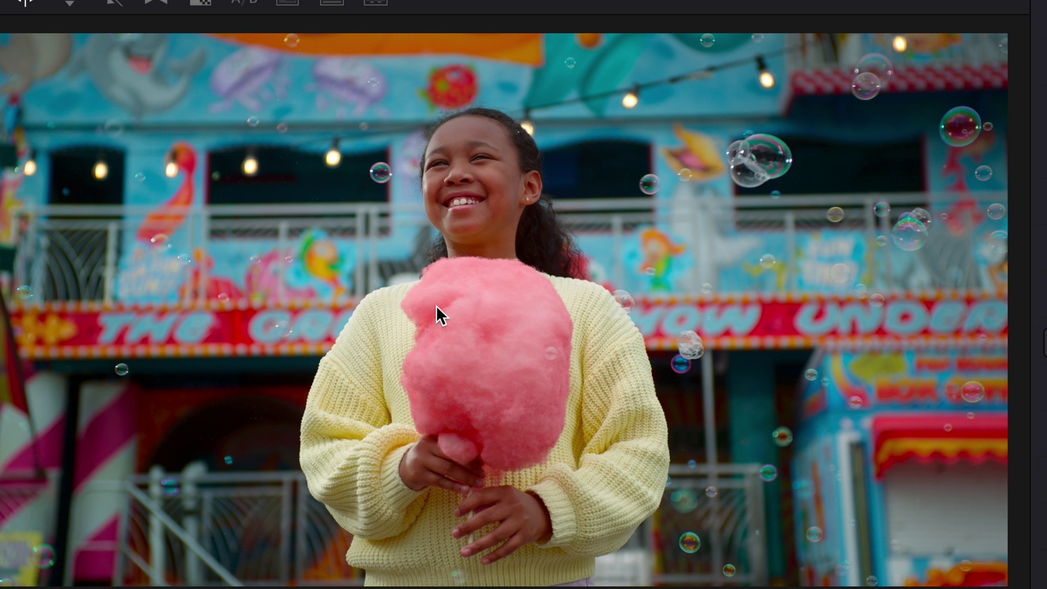
Step: Turn off the COLOR BOOST node to compare the image without it
{"action": "left_click", "coordinate": [769, 285]}
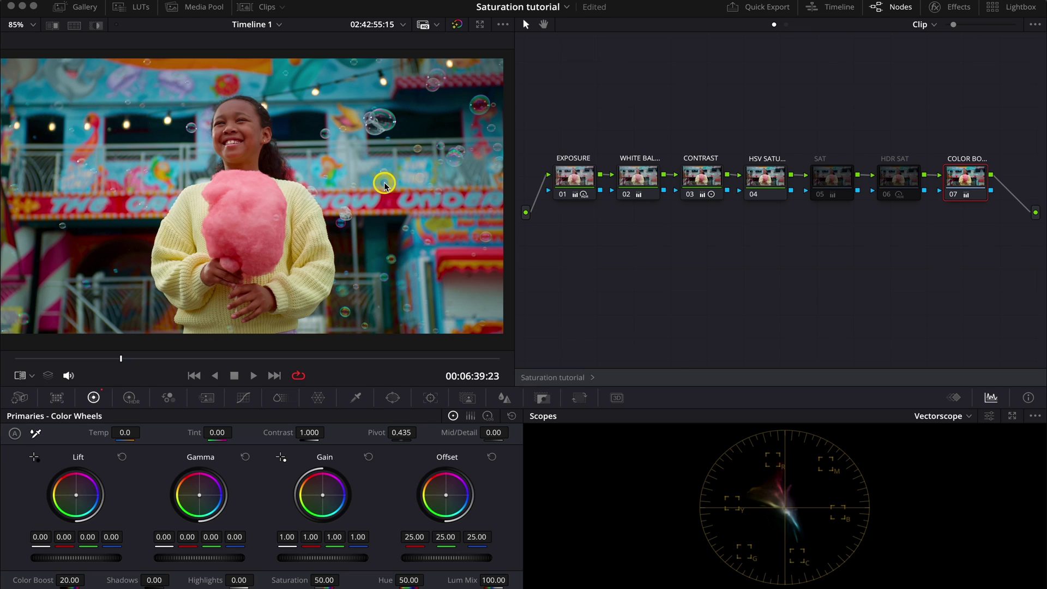
{"action": "left_click", "coordinate": [952, 195]}
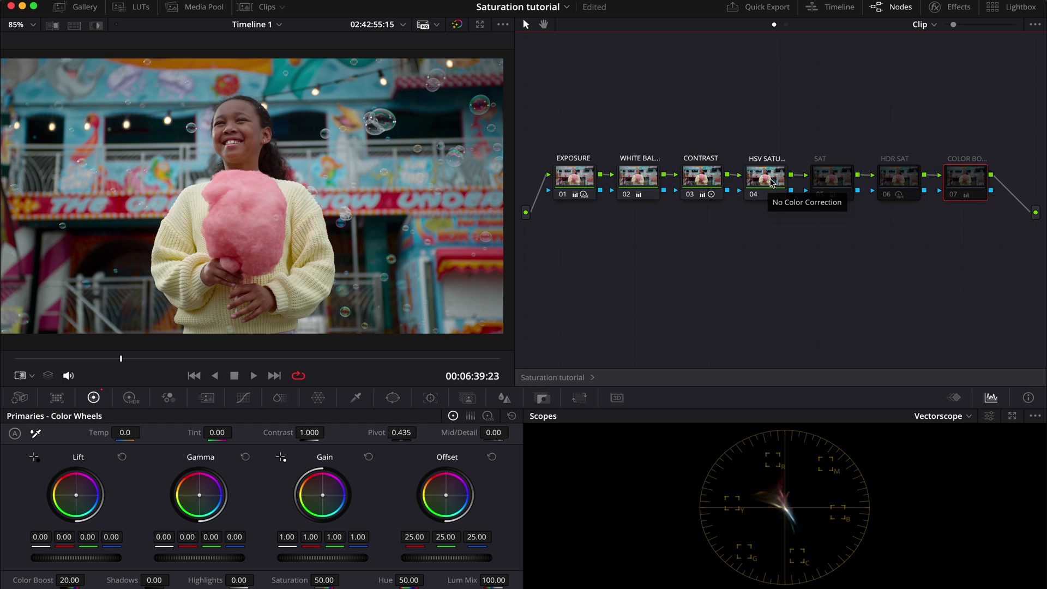
{"action": "left_click", "coordinate": [771, 181]}
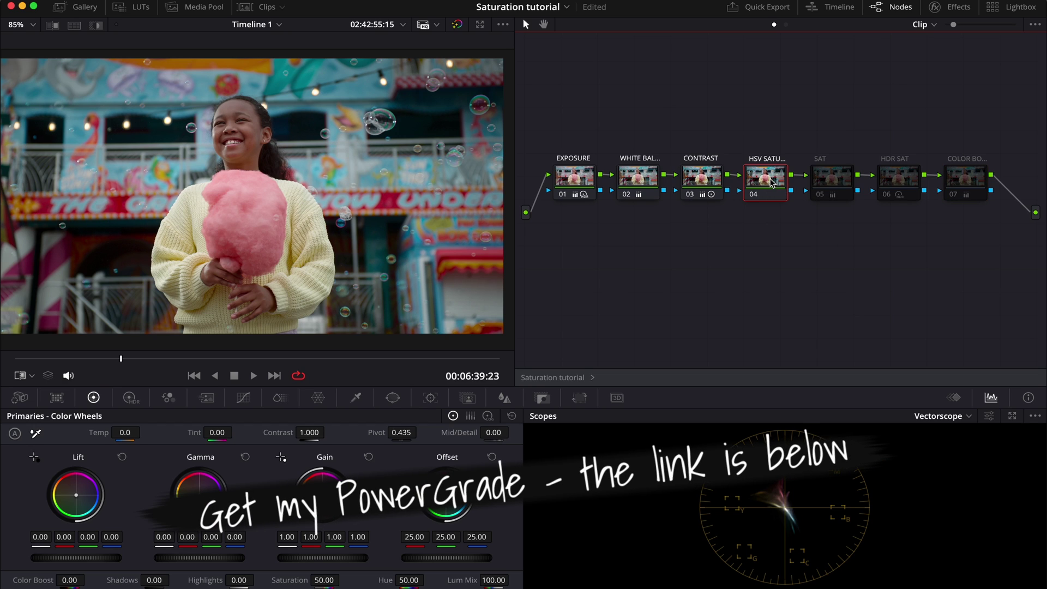
{"action": "left_click", "coordinate": [780, 178]}
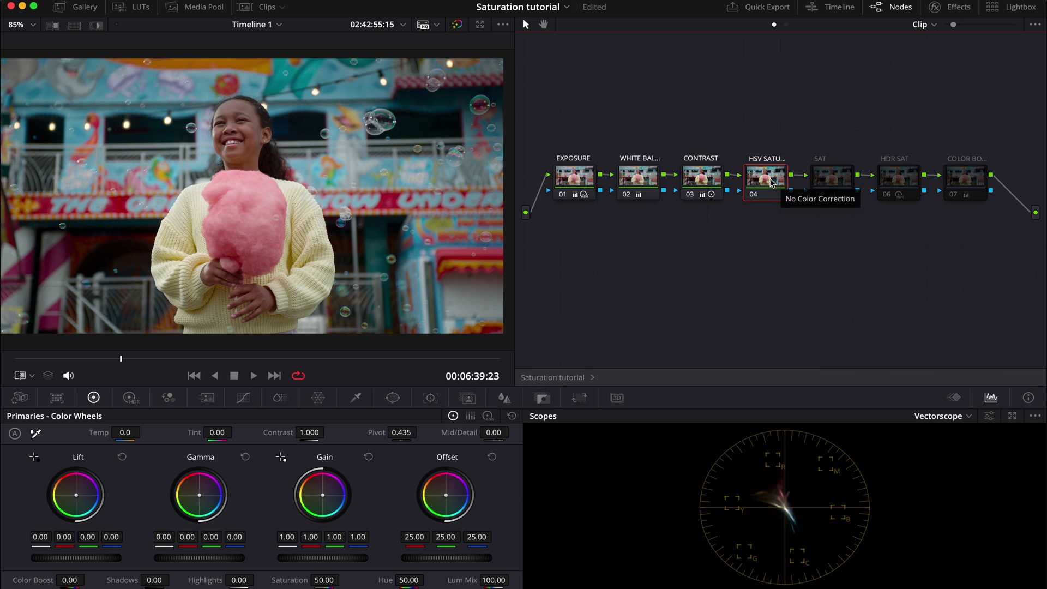
{"action": "right_click", "coordinate": [772, 183]}
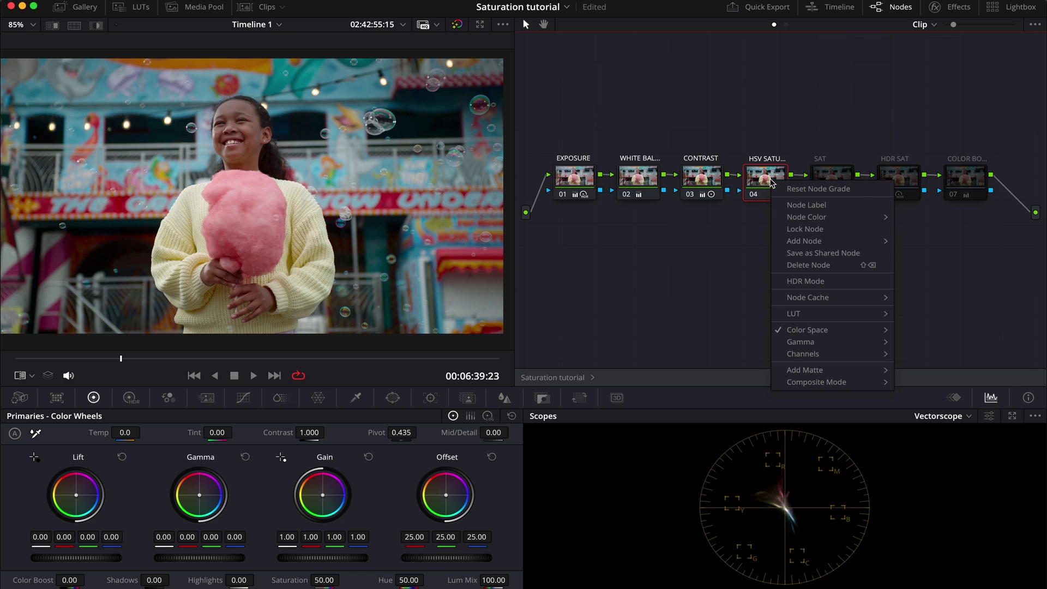
{"action": "mouse_move", "coordinate": [801, 331]}
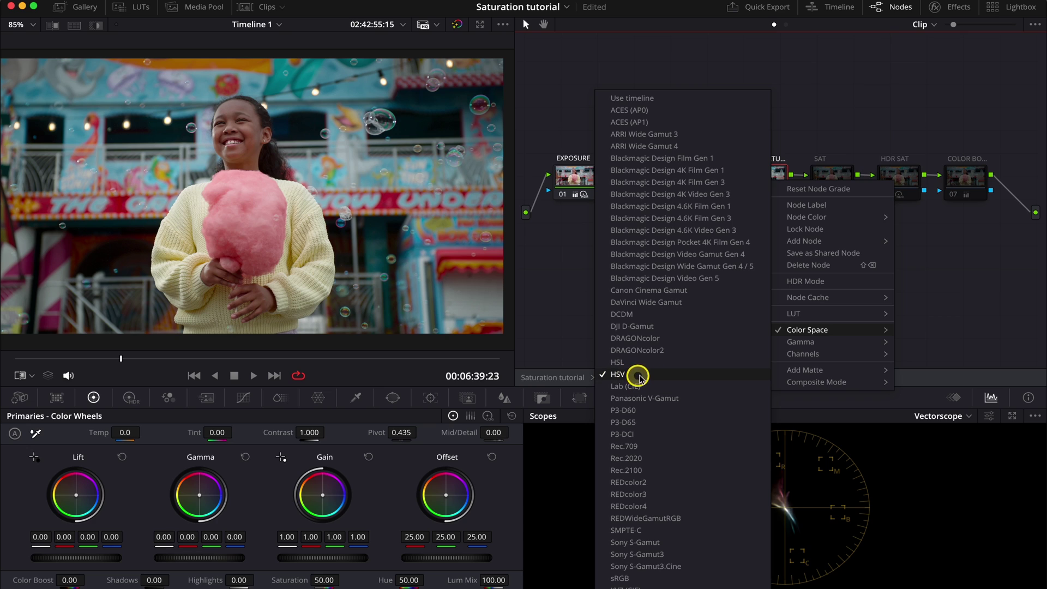
{"action": "left_click", "coordinate": [563, 316]}
{"action": "right_click", "coordinate": [769, 183]}
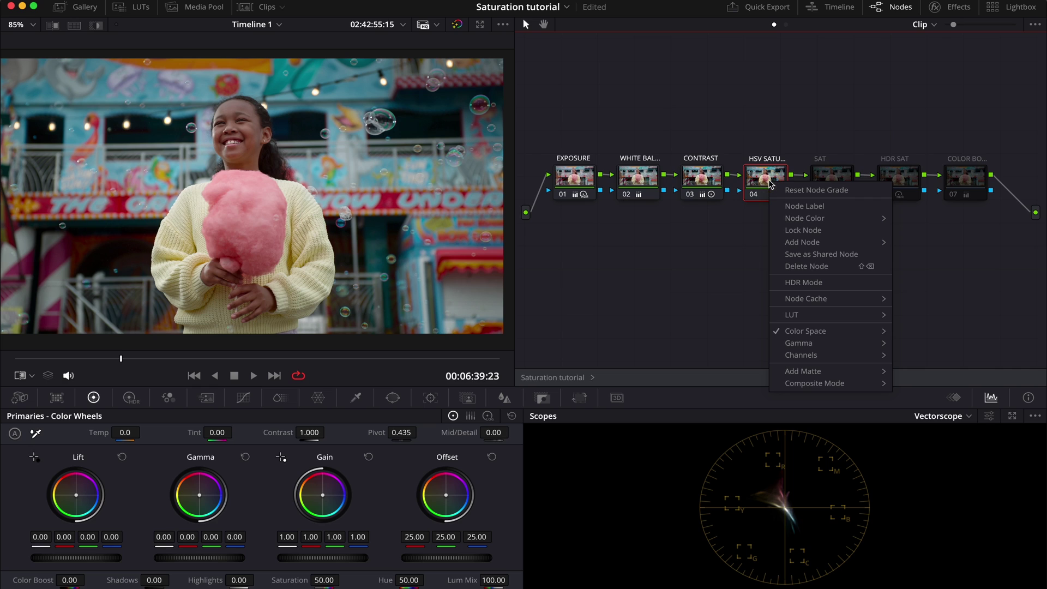
{"action": "mouse_move", "coordinate": [833, 360]}
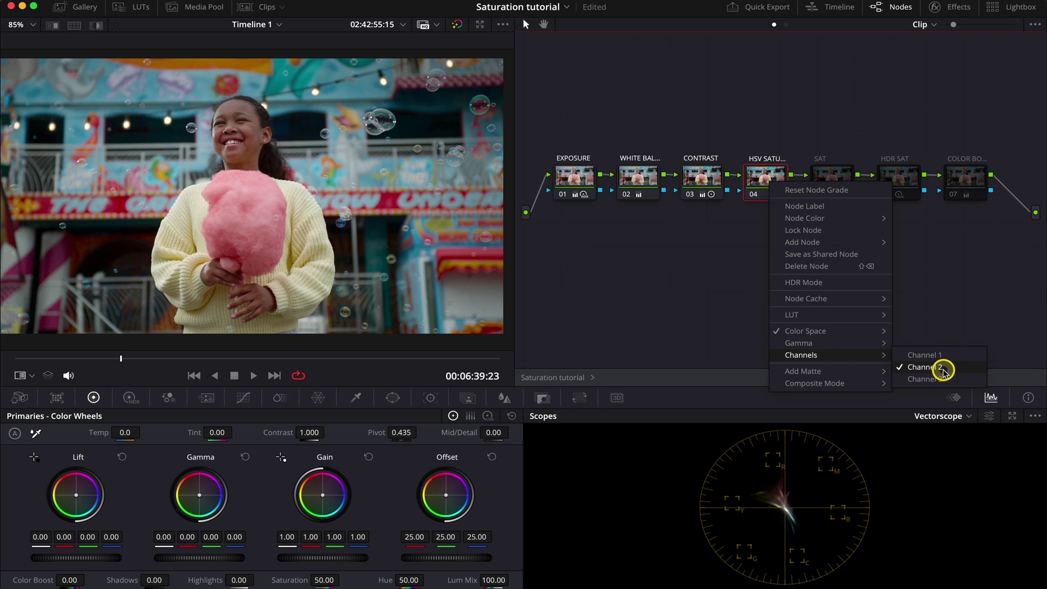
{"action": "left_click", "coordinate": [946, 297]}
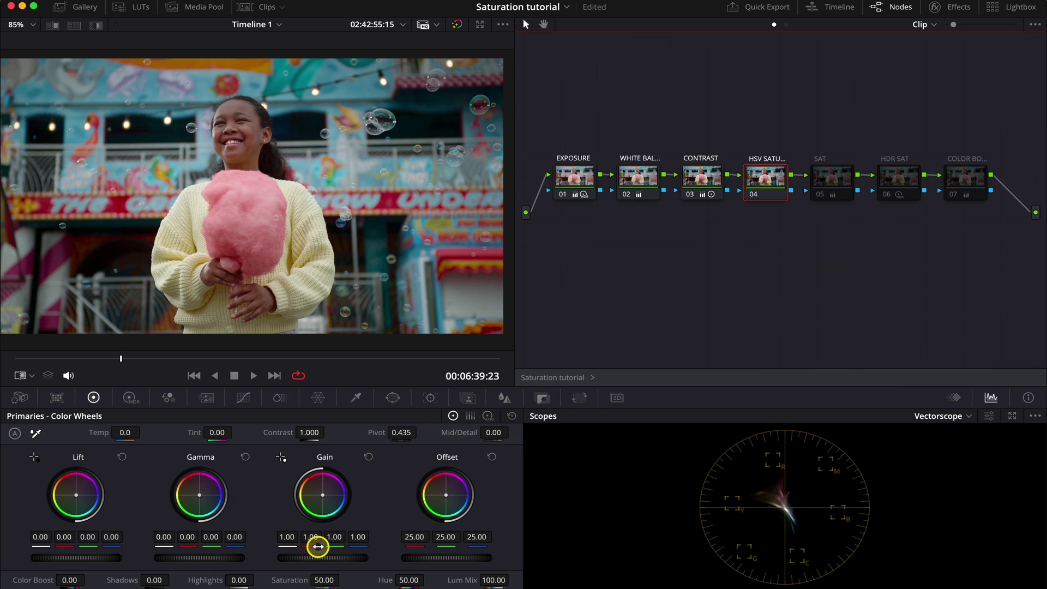
Step: On the HSV SATURATION node, set the Gamma master wheel to 0.06 and Gain to 1.08
{"action": "left_click", "coordinate": [184, 559]}
{"action": "left_click_drag", "start_coordinate": [218, 560], "coordinate": [269, 563]}
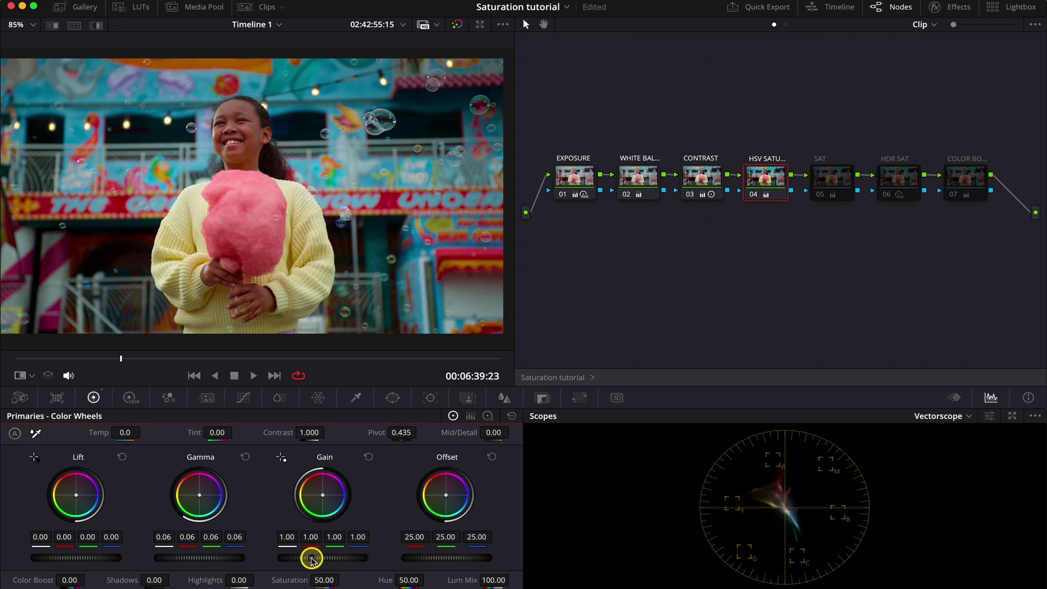
{"action": "left_click_drag", "start_coordinate": [310, 558], "coordinate": [420, 577]}
{"action": "mouse_move", "coordinate": [183, 559]}
{"action": "left_mouse_down"}
{"action": "mouse_move", "coordinate": [201, 559]}
{"action": "mouse_move", "coordinate": [147, 551]}
{"action": "mouse_move", "coordinate": [192, 559]}
{"action": "left_mouse_up"}
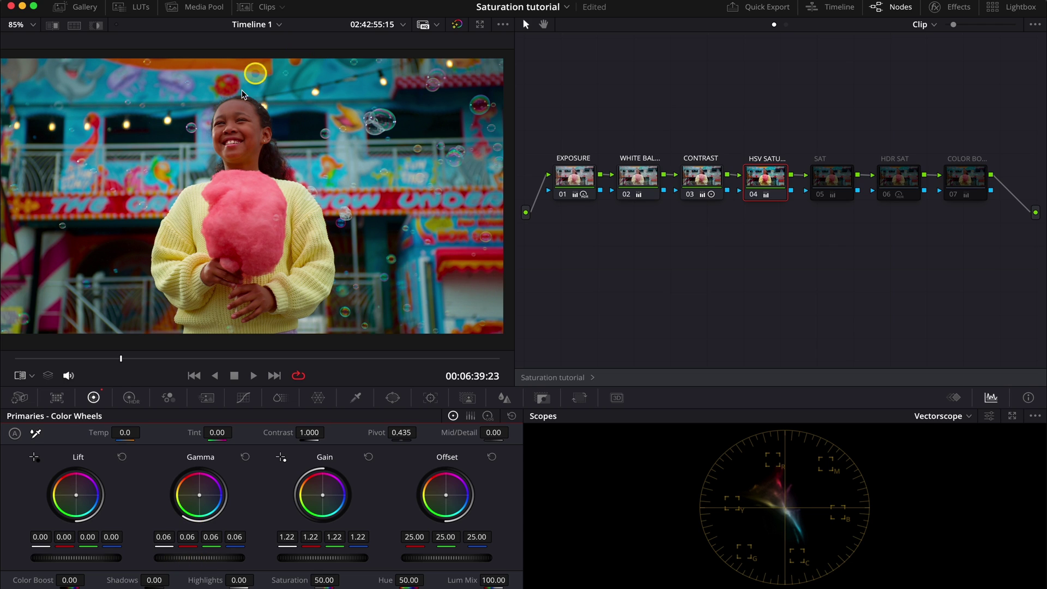
{"action": "left_click", "coordinate": [409, 192]}
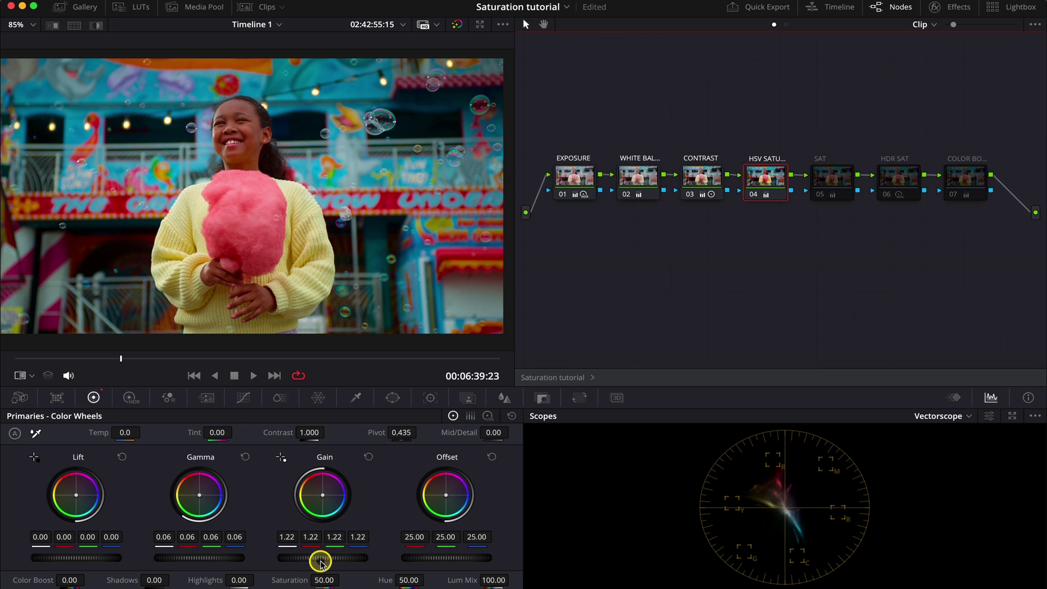
{"action": "left_click_drag", "start_coordinate": [320, 561], "coordinate": [197, 537]}
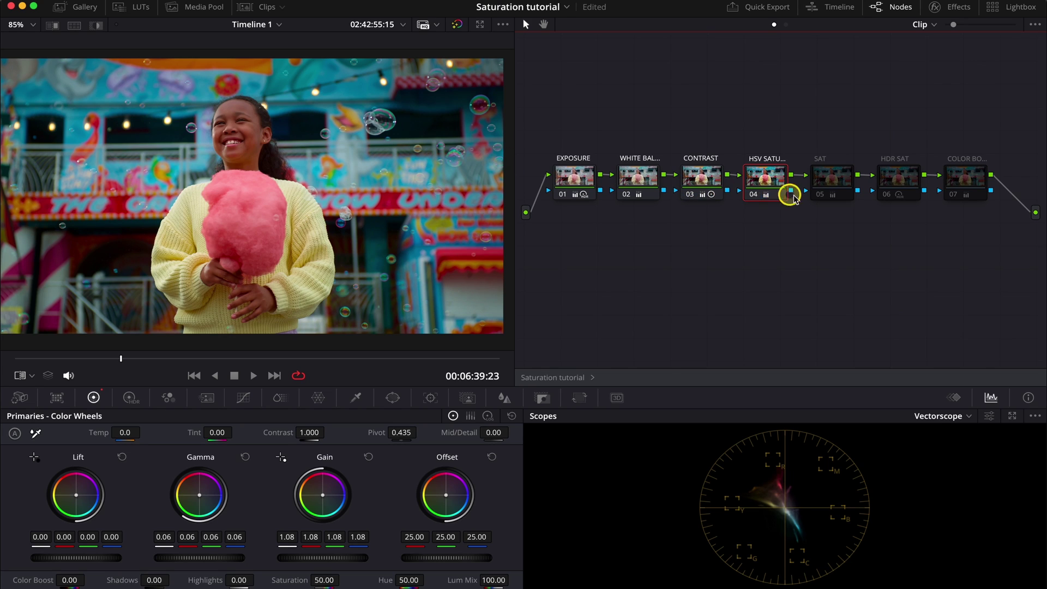
Step: Bypass the HSV saturation node, grab a still of the frame, and open the Gallery
{"action": "left_click", "coordinate": [755, 193]}
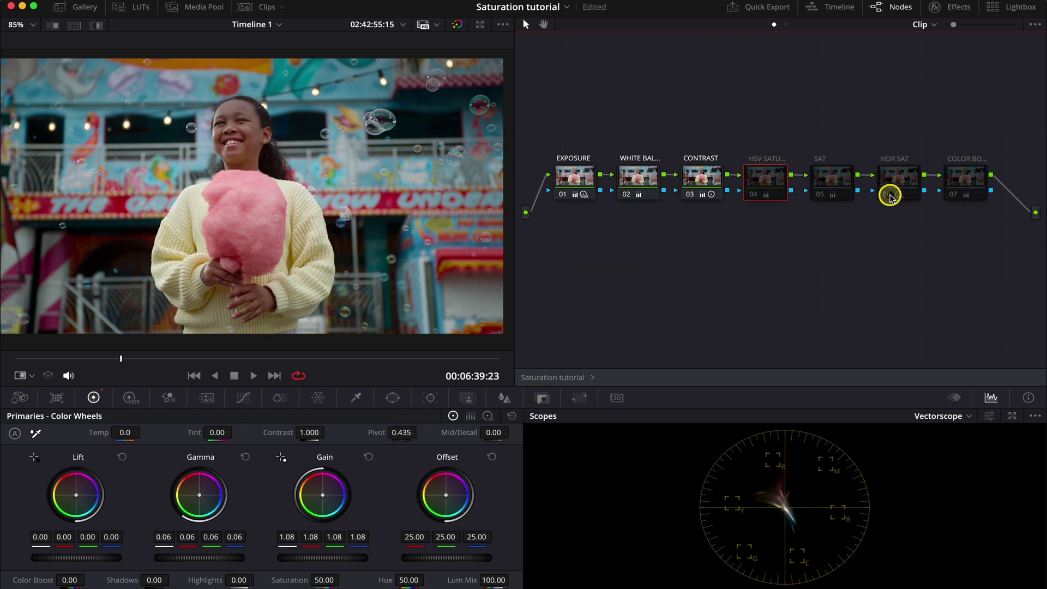
{"action": "left_click", "coordinate": [890, 195]}
{"action": "right_click", "coordinate": [373, 180]}
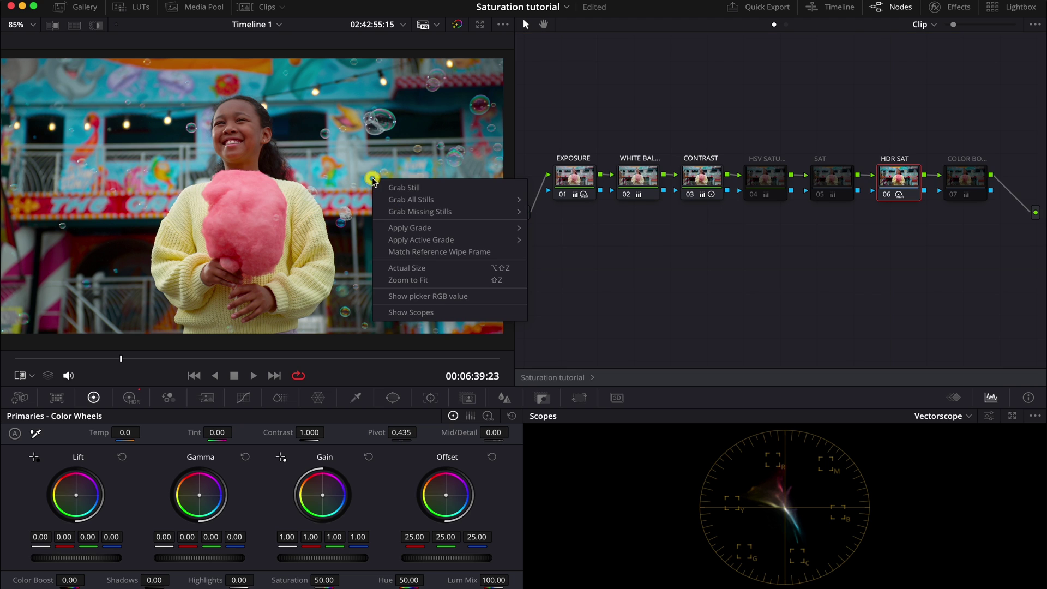
{"action": "left_click", "coordinate": [400, 187]}
{"action": "left_click", "coordinate": [76, 19]}
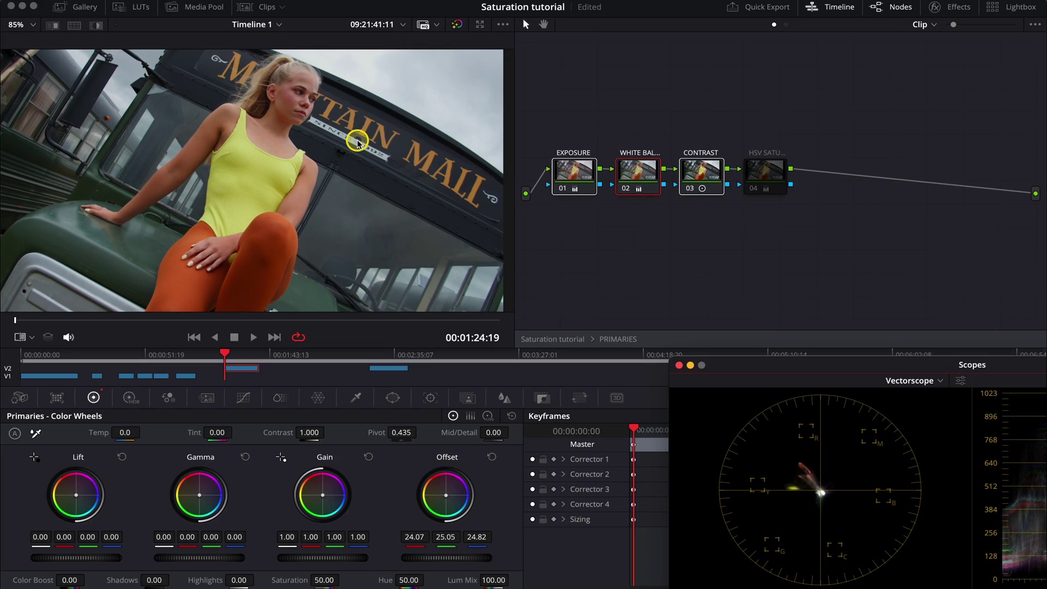
Step: Add a new node after HSV SATURATION and label it CURVES
{"action": "left_click", "coordinate": [776, 169]}
{"action": "key", "text": "alt+s"}
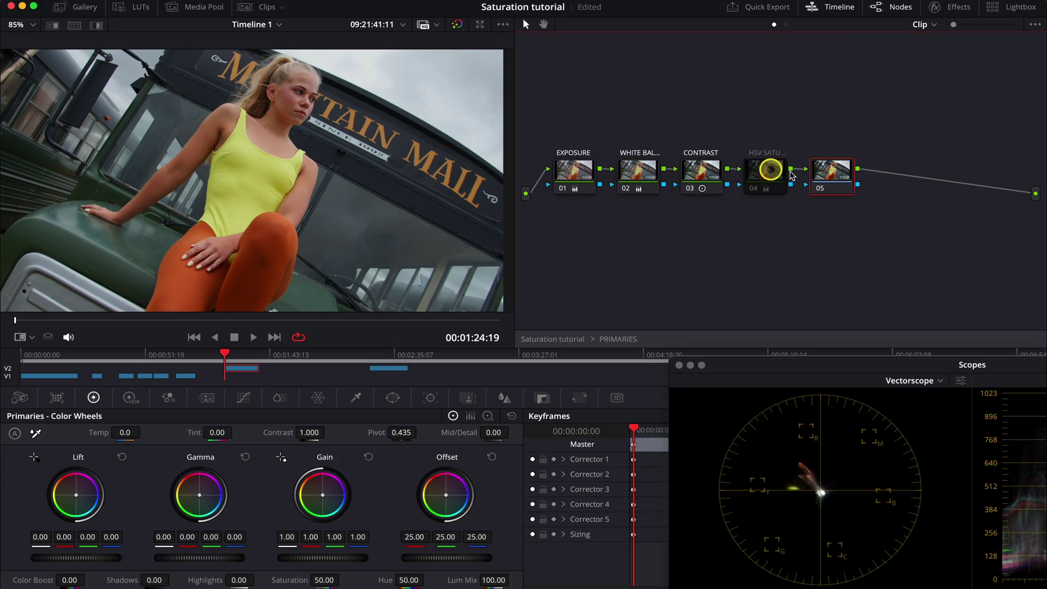
{"action": "right_click", "coordinate": [832, 175]}
{"action": "left_click", "coordinate": [861, 201]}
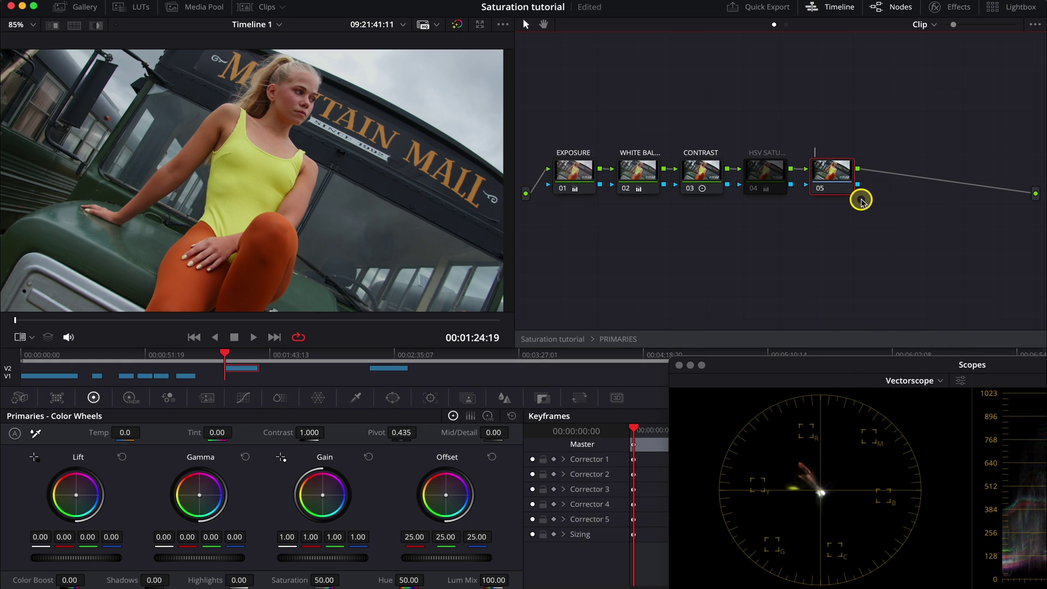
{"action": "type", "text": "CURVES"}
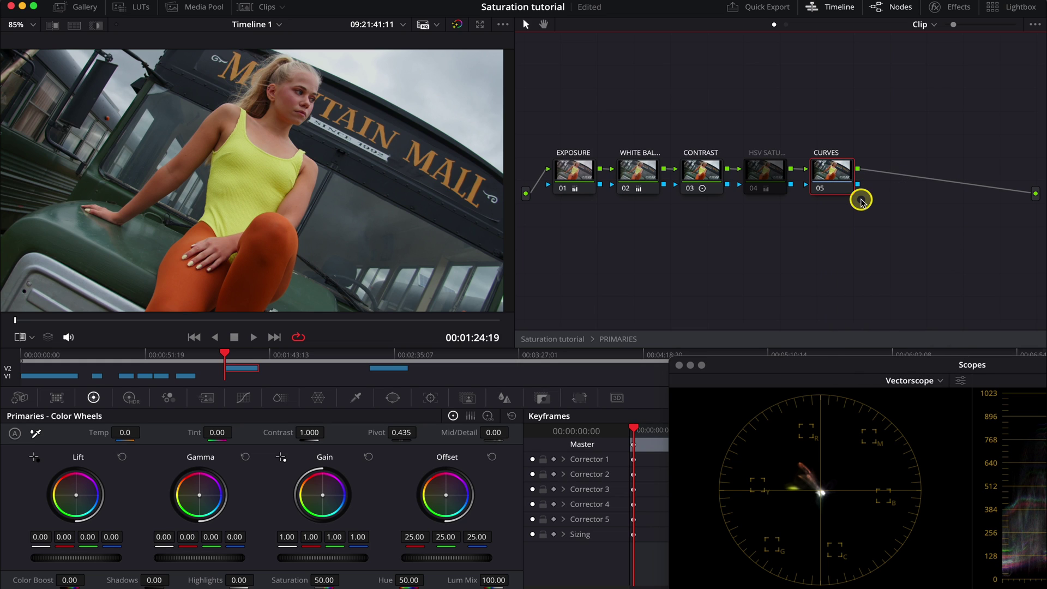
Step: Show the Curves palette with the Hue vs Sat curve selected
{"action": "left_click", "coordinate": [248, 401]}
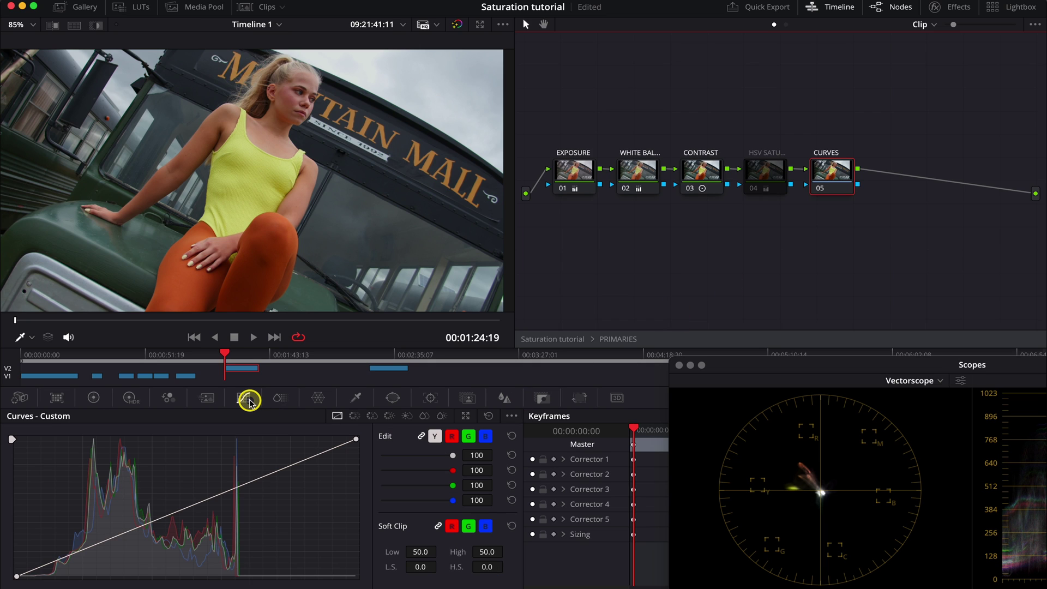
{"action": "left_click", "coordinate": [373, 418]}
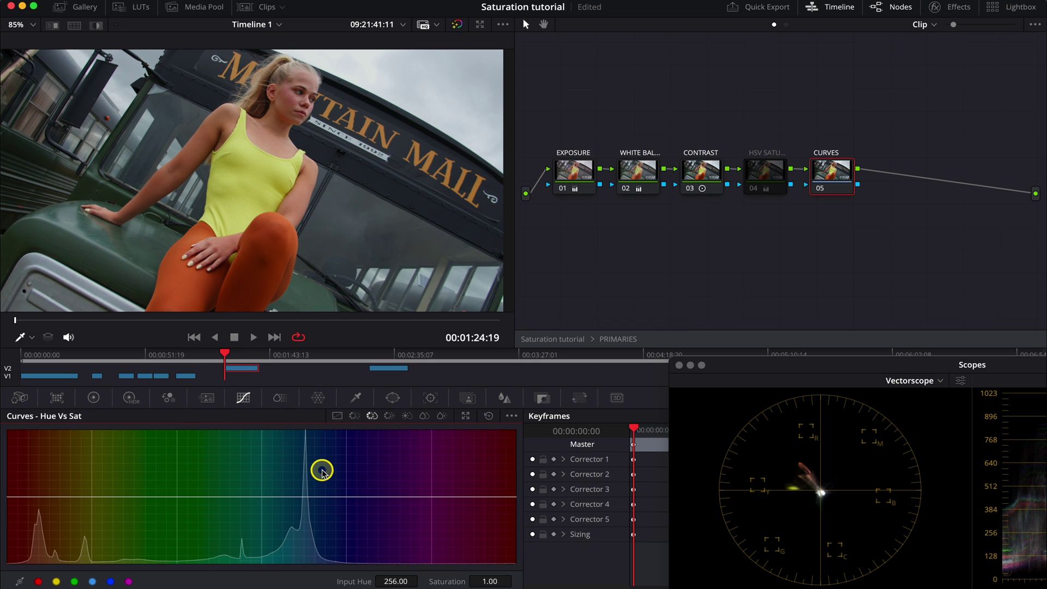
{"action": "left_click", "coordinate": [390, 419]}
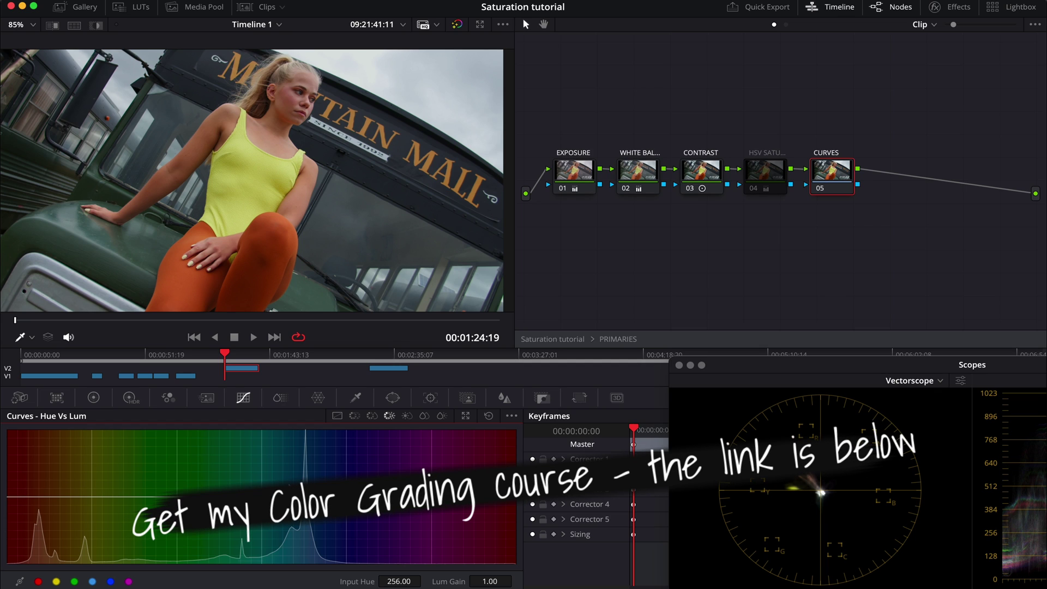
{"action": "left_click", "coordinate": [371, 416]}
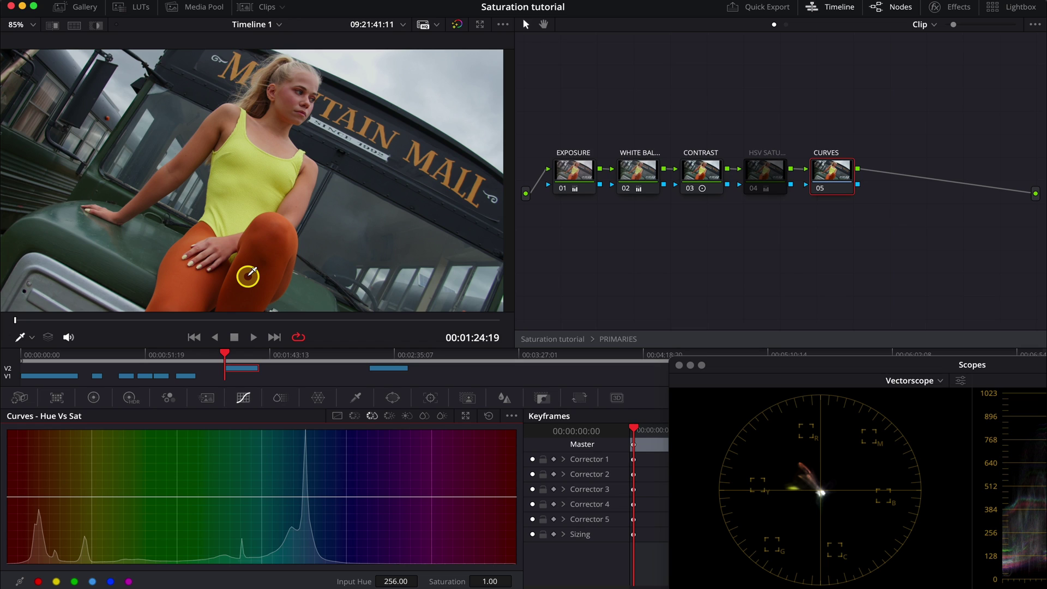
Step: On Hue vs Sat, drop orange tights to 0.50 and raise the yellow top and green bus
{"action": "left_click", "coordinate": [248, 277]}
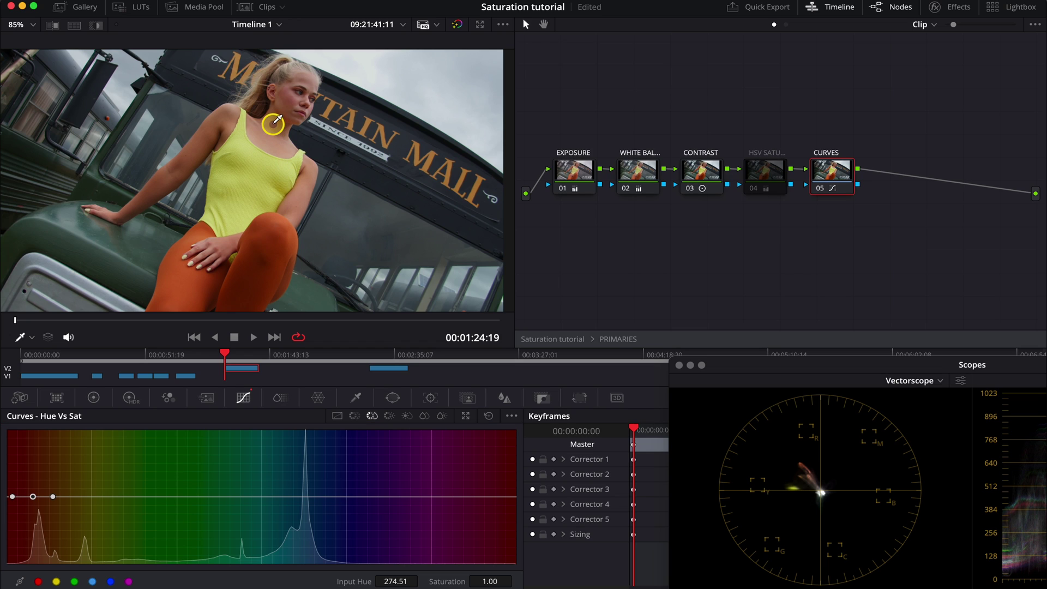
{"action": "mouse_move", "coordinate": [31, 499]}
{"action": "left_mouse_down"}
{"action": "mouse_move", "coordinate": [29, 532]}
{"action": "mouse_move", "coordinate": [27, 488]}
{"action": "mouse_move", "coordinate": [24, 539]}
{"action": "mouse_move", "coordinate": [26, 483]}
{"action": "mouse_move", "coordinate": [22, 537]}
{"action": "mouse_move", "coordinate": [34, 486]}
{"action": "left_mouse_up"}
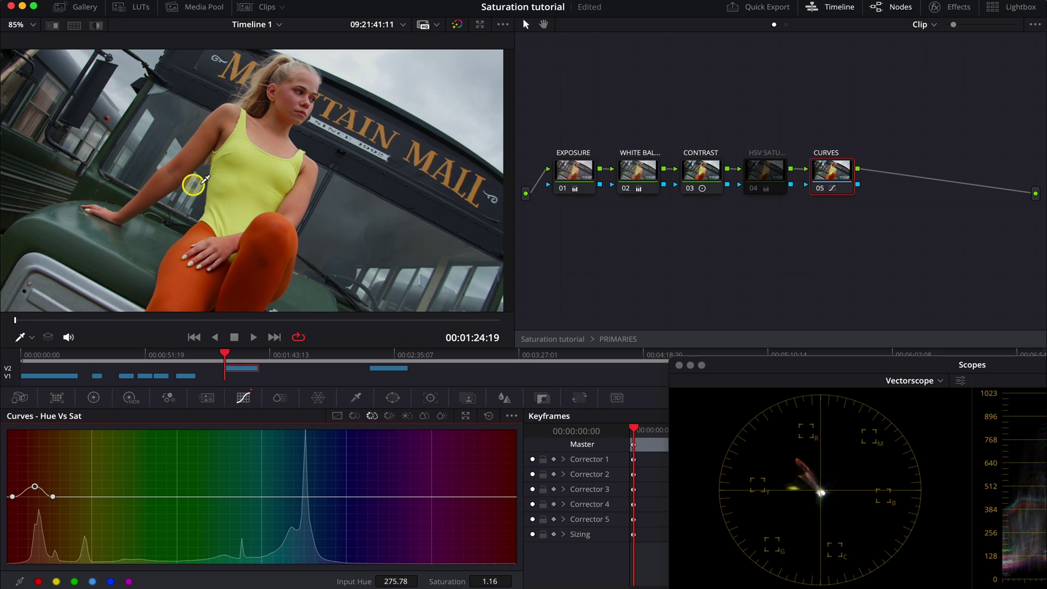
{"action": "left_click", "coordinate": [220, 206]}
{"action": "left_click_drag", "start_coordinate": [81, 496], "coordinate": [86, 474]}
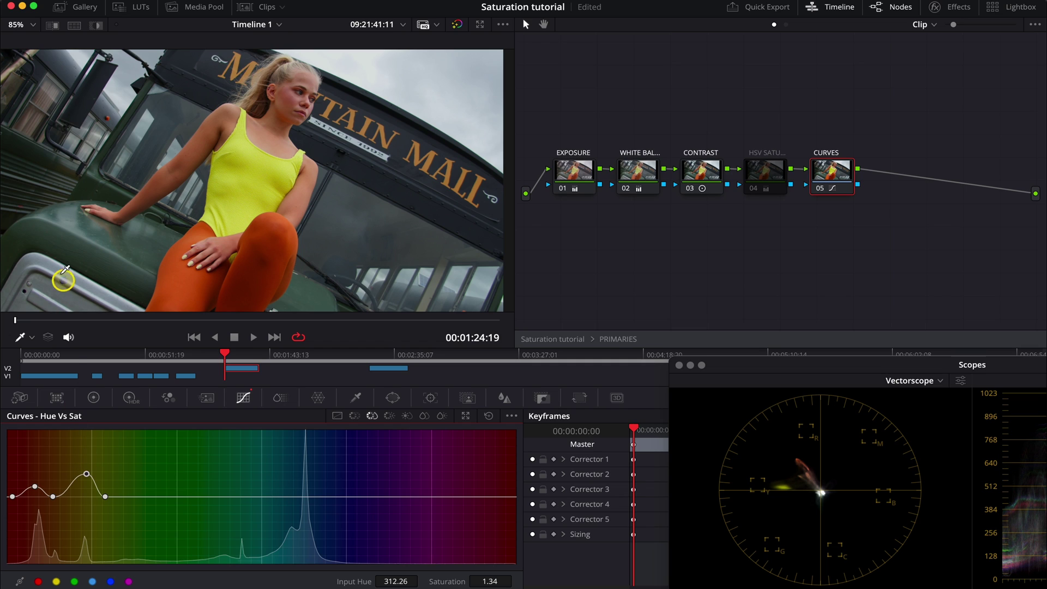
{"action": "left_click", "coordinate": [18, 240]}
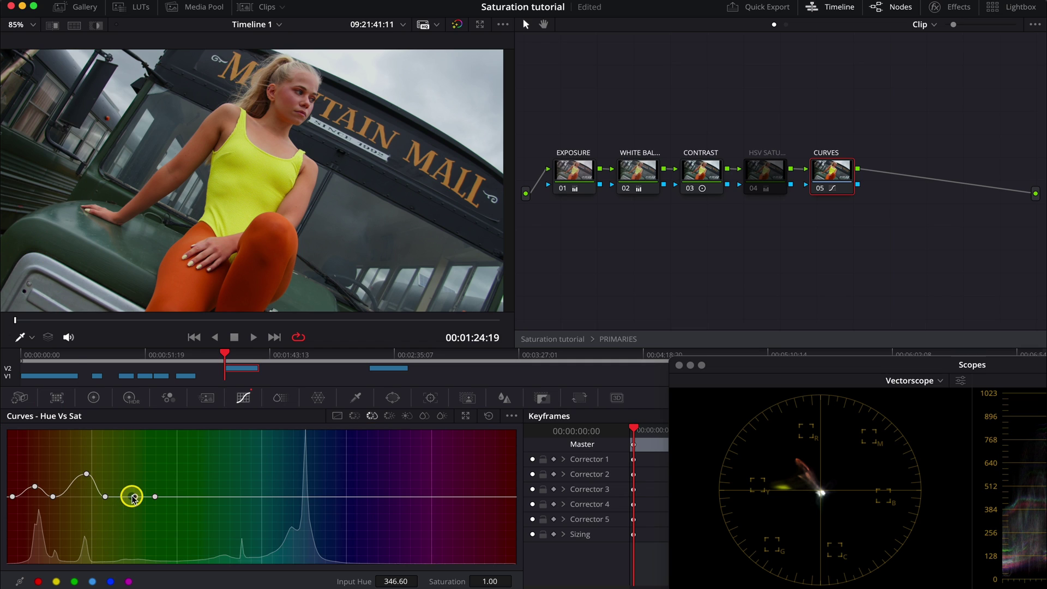
{"action": "left_click_drag", "start_coordinate": [134, 496], "coordinate": [132, 435]}
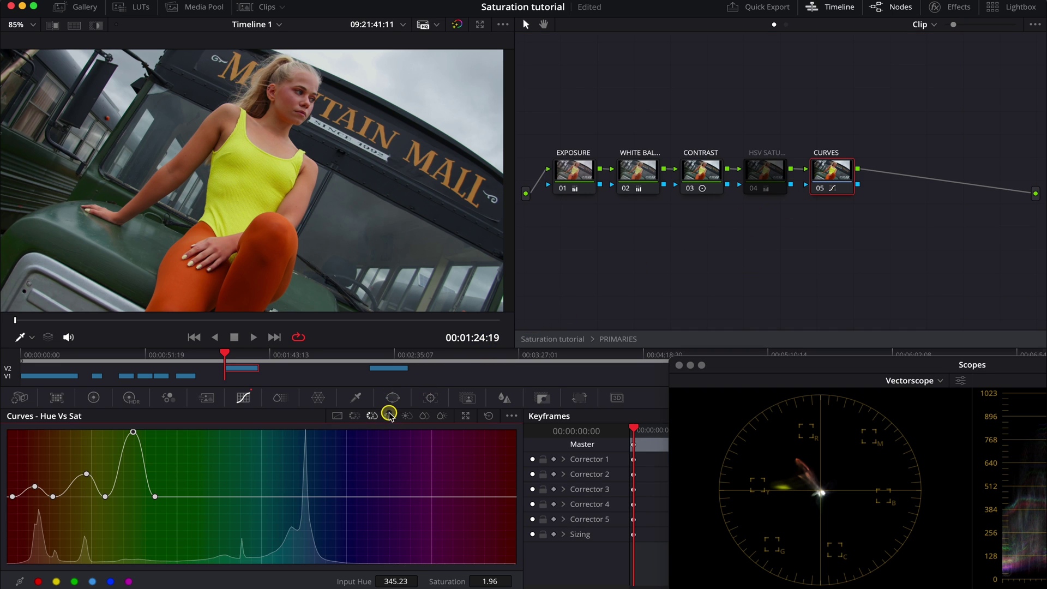
Step: On the Hue vs Lum curve, sample the orange tights and yellow top and lower their luminance
{"action": "left_click", "coordinate": [388, 416]}
{"action": "left_click_drag", "start_coordinate": [264, 283], "coordinate": [254, 277]}
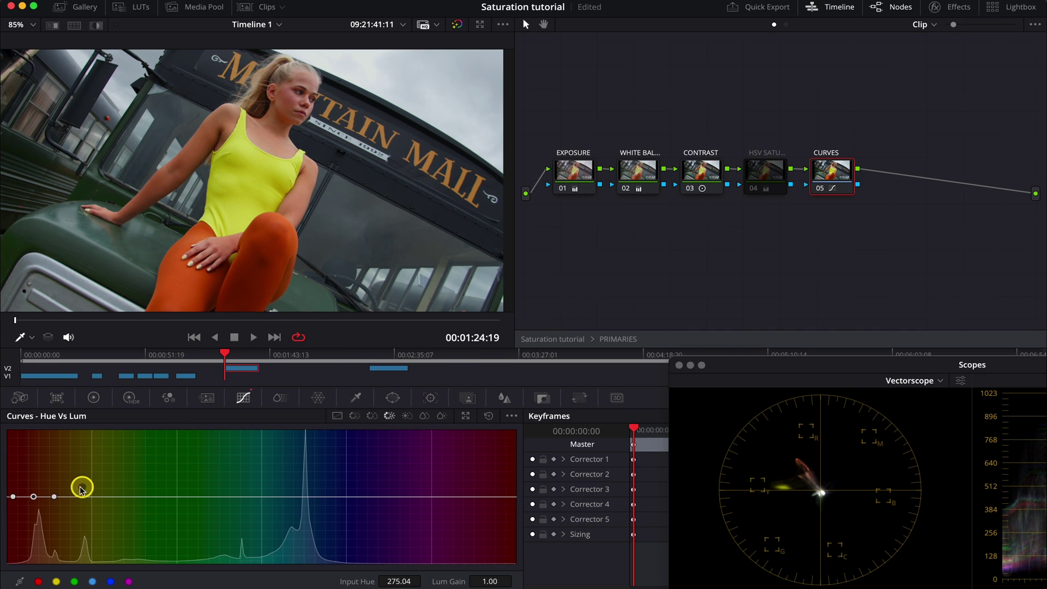
{"action": "left_click_drag", "start_coordinate": [33, 496], "coordinate": [85, 520]}
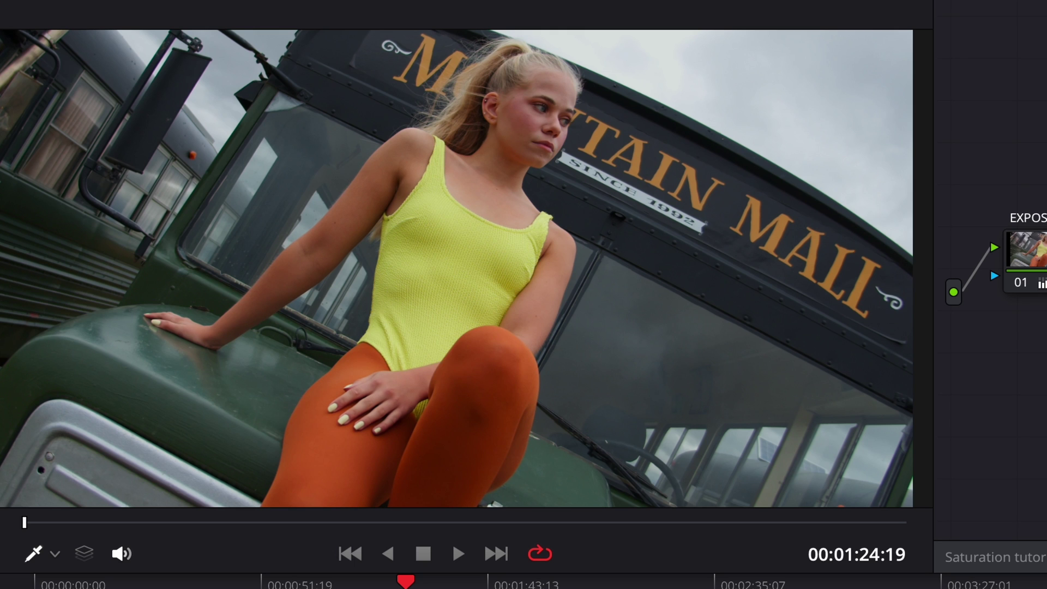
{"action": "left_click", "coordinate": [819, 189]}
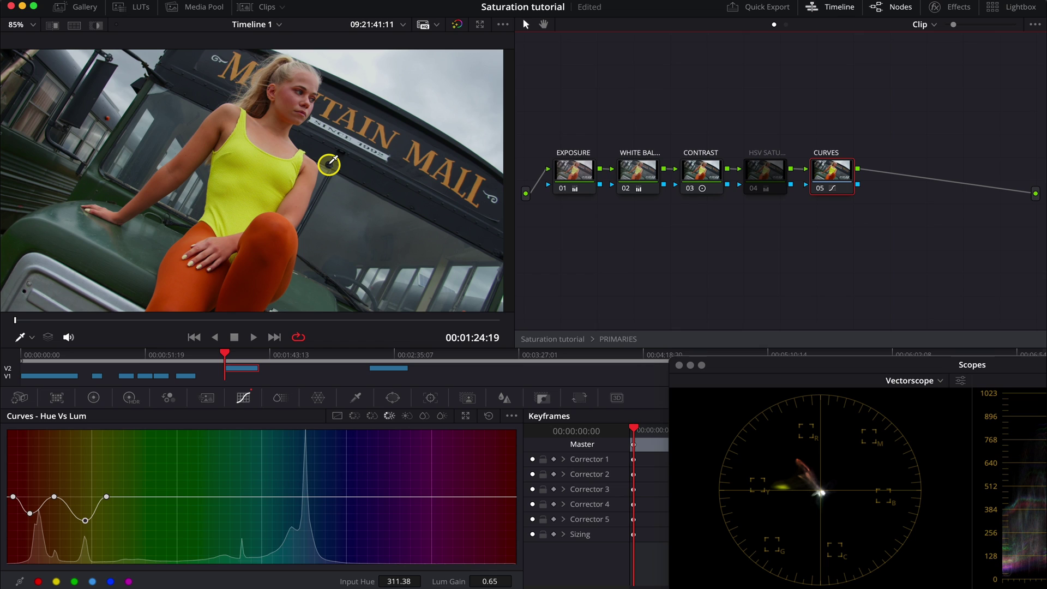
Step: Disable the CURVES node with Ctrl+D for comparison
{"action": "right_click", "coordinate": [329, 163]}
{"action": "left_click", "coordinate": [359, 173]}
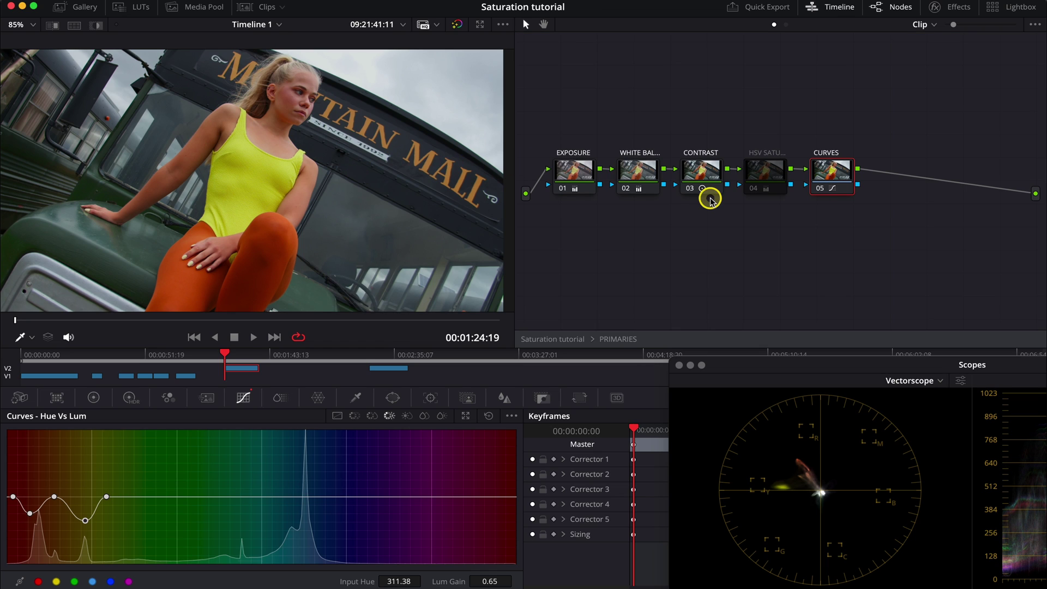
{"action": "left_click", "coordinate": [826, 179]}
{"action": "key", "text": "ctrl+d"}
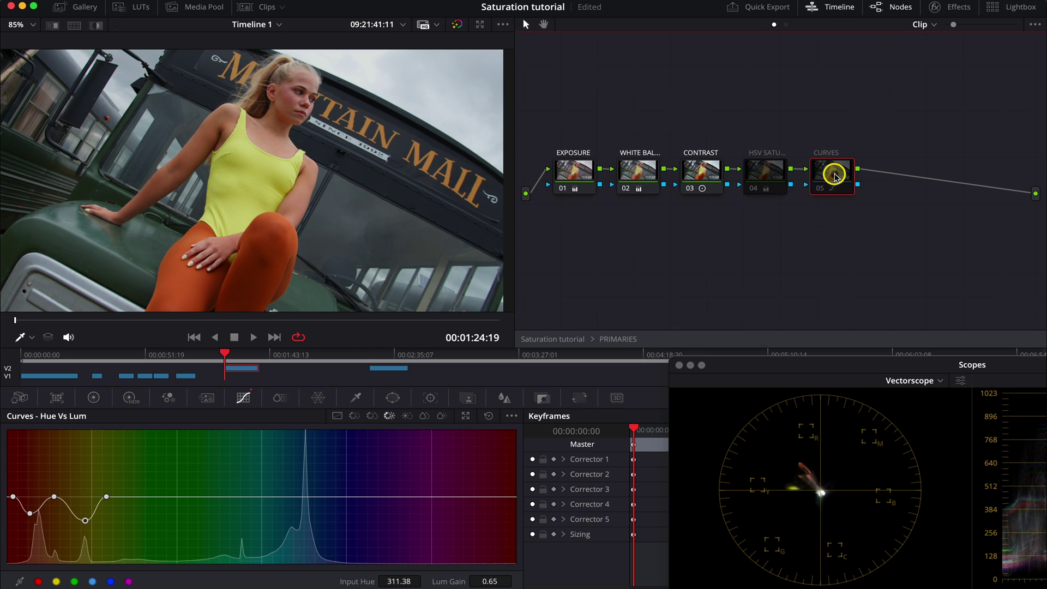
Step: Add a new node labelled COLOR SLICE and show its ColorSlice controls
{"action": "key", "text": "alt+s"}
{"action": "right_click", "coordinate": [899, 174]}
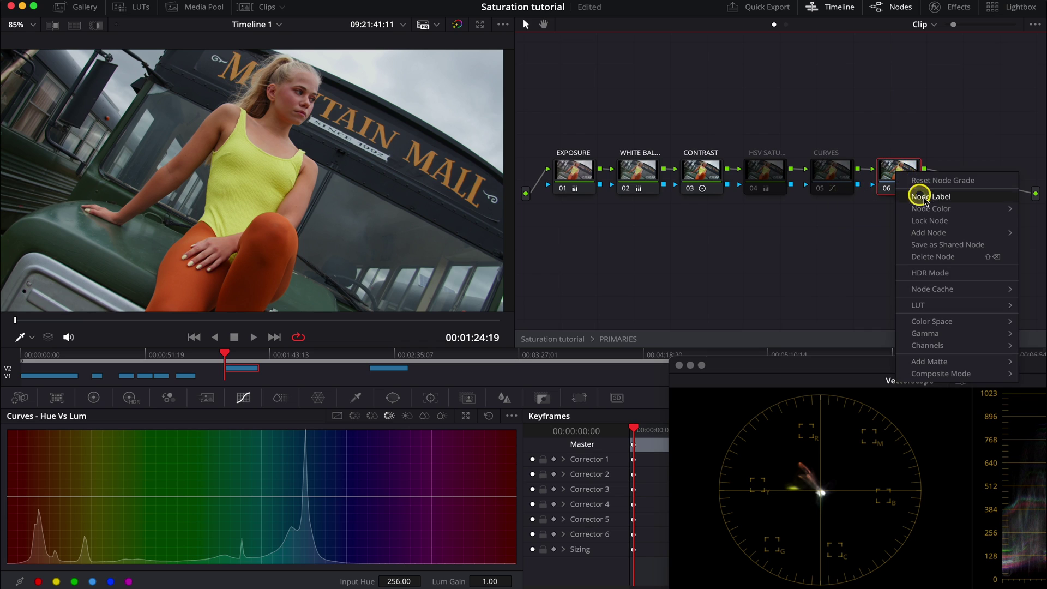
{"action": "left_click", "coordinate": [925, 197]}
{"action": "type", "text": "COLOR SLICE"}
{"action": "left_click", "coordinate": [925, 201]}
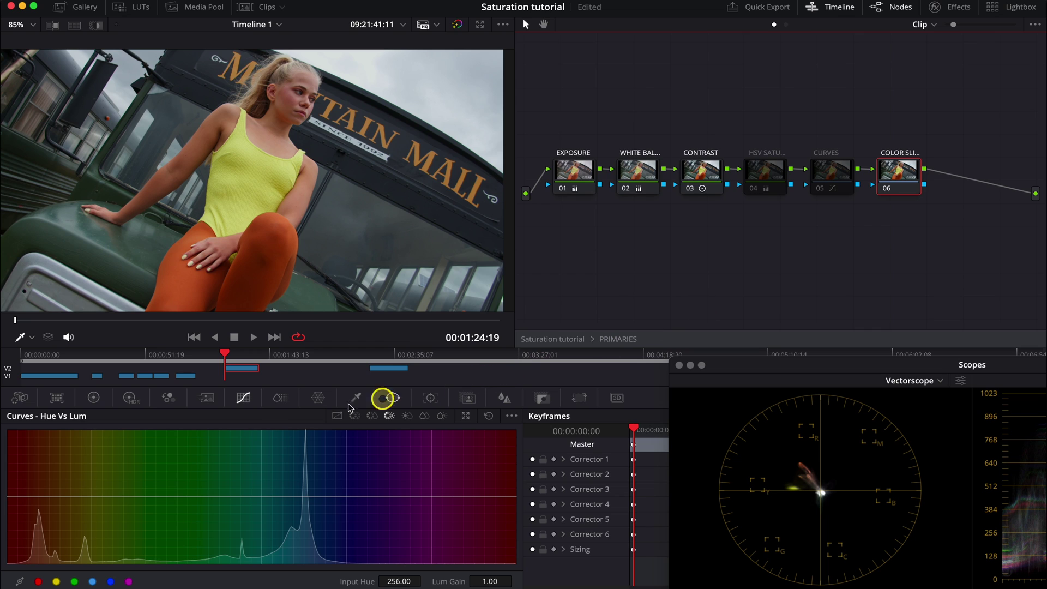
{"action": "left_click", "coordinate": [278, 399]}
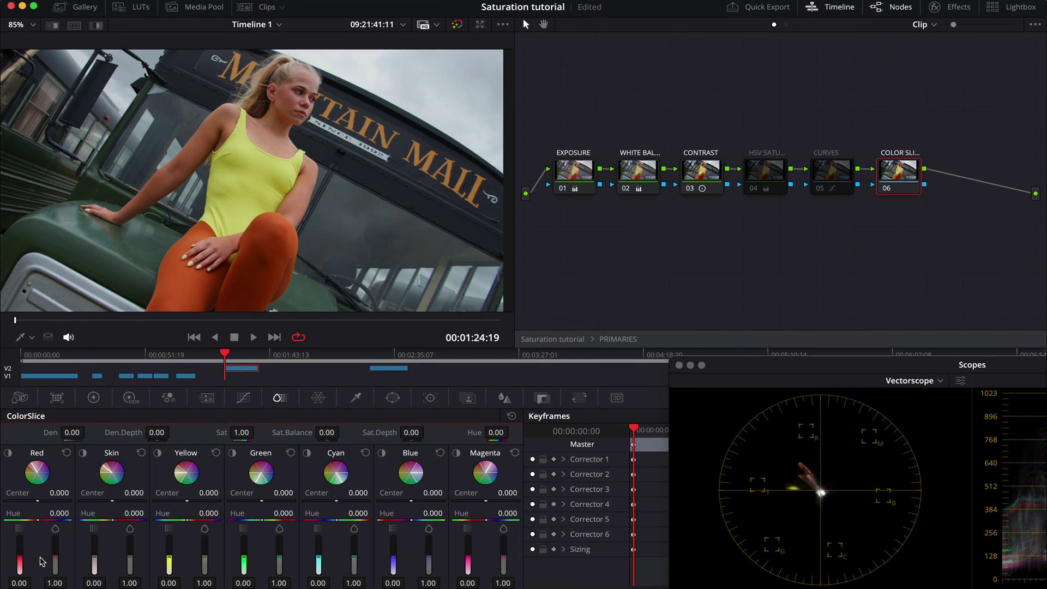
Step: Nudge skin saturation slightly and raise Yellow to 1.23 in ColorSlice
{"action": "left_click", "coordinate": [85, 453]}
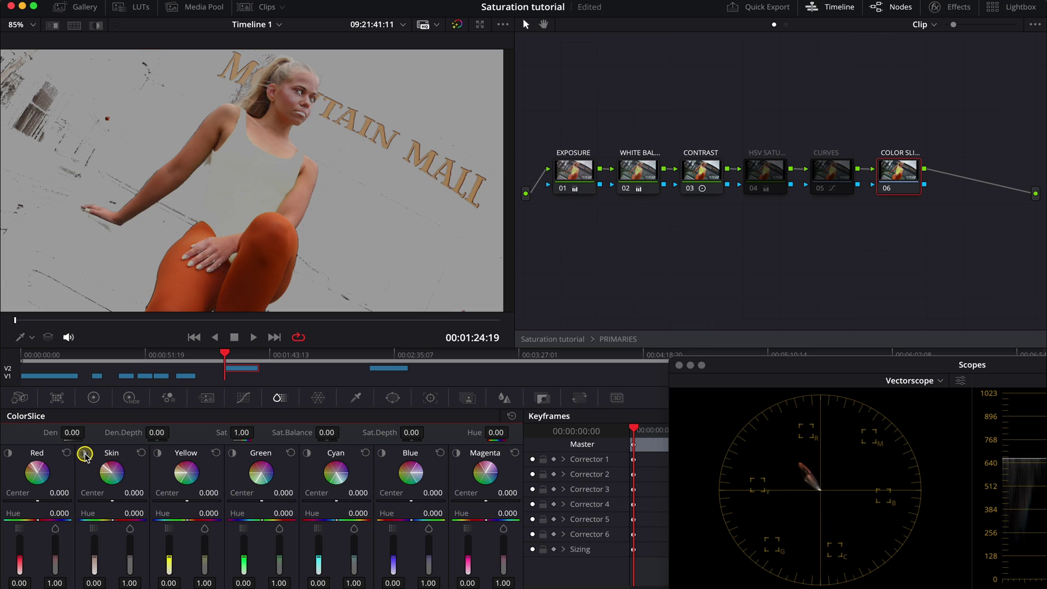
{"action": "left_click", "coordinate": [84, 453]}
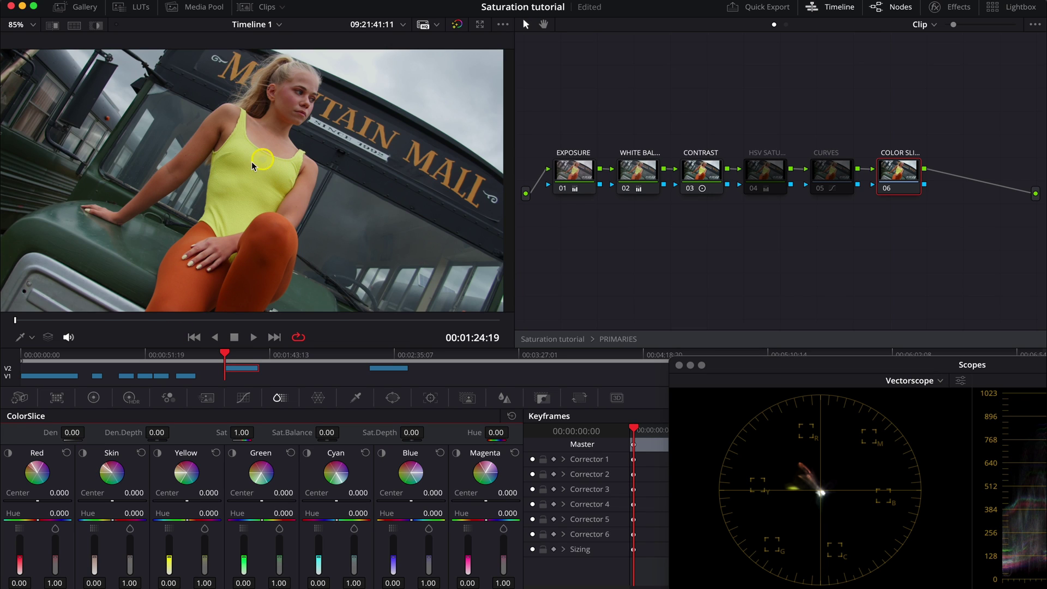
{"action": "mouse_move", "coordinate": [132, 528]}
{"action": "left_mouse_down"}
{"action": "mouse_move", "coordinate": [128, 560]}
{"action": "mouse_move", "coordinate": [123, 535]}
{"action": "left_mouse_up"}
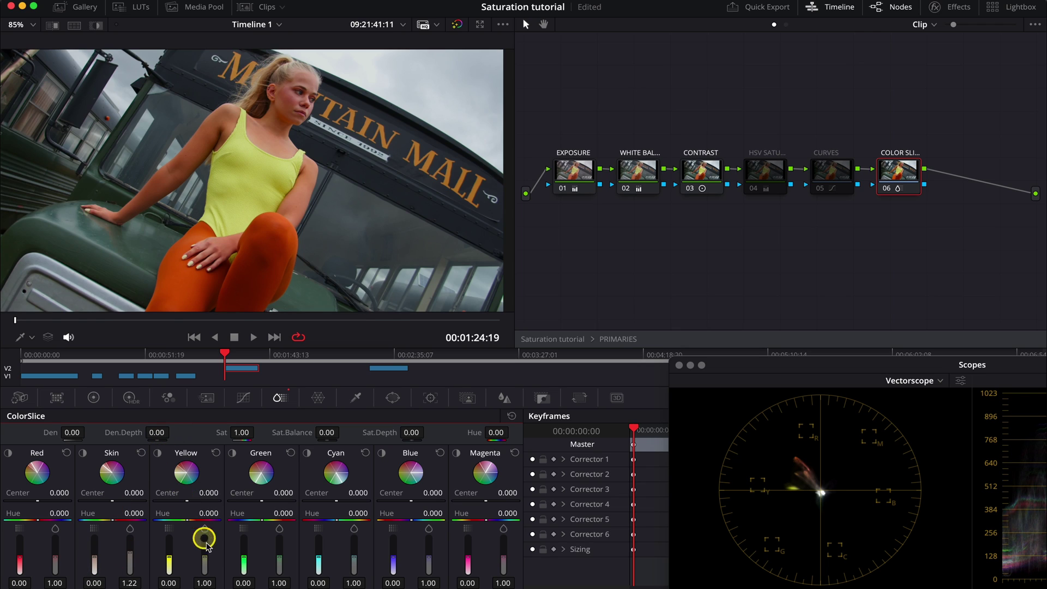
{"action": "mouse_move", "coordinate": [206, 542]}
{"action": "left_mouse_down"}
{"action": "mouse_move", "coordinate": [196, 553]}
{"action": "mouse_move", "coordinate": [169, 545]}
{"action": "left_mouse_up"}
{"action": "left_click_drag", "start_coordinate": [94, 553], "coordinate": [93, 557]}
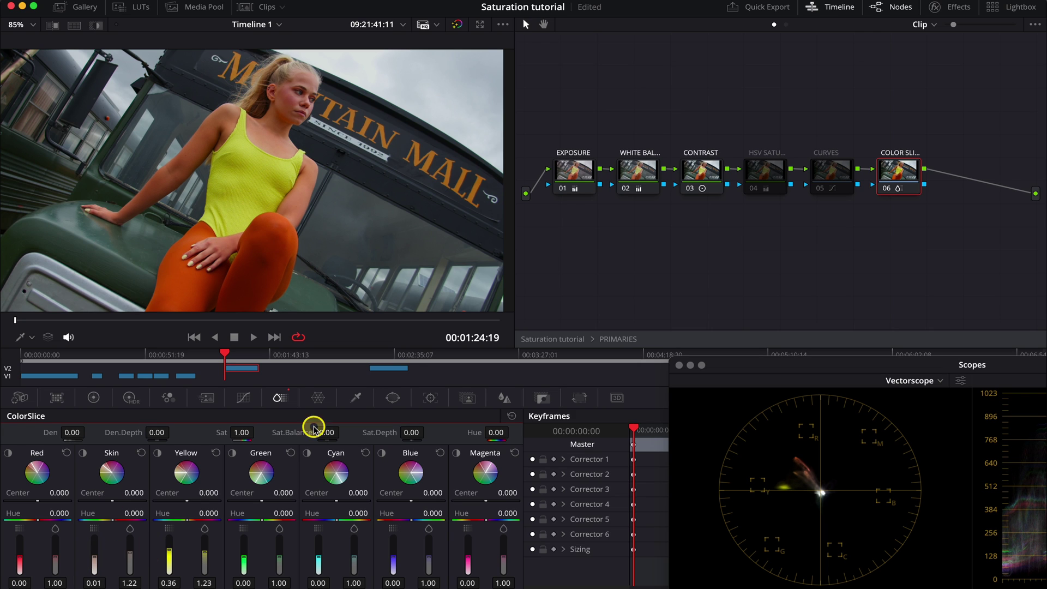
Step: Raise Green to 1.46, strengthen Cyan to 0.50, and adjust the Blue vector
{"action": "left_click", "coordinate": [230, 453]}
{"action": "left_click_drag", "start_coordinate": [282, 560], "coordinate": [252, 535]}
{"action": "left_click", "coordinate": [307, 453]}
{"action": "left_click", "coordinate": [309, 453]}
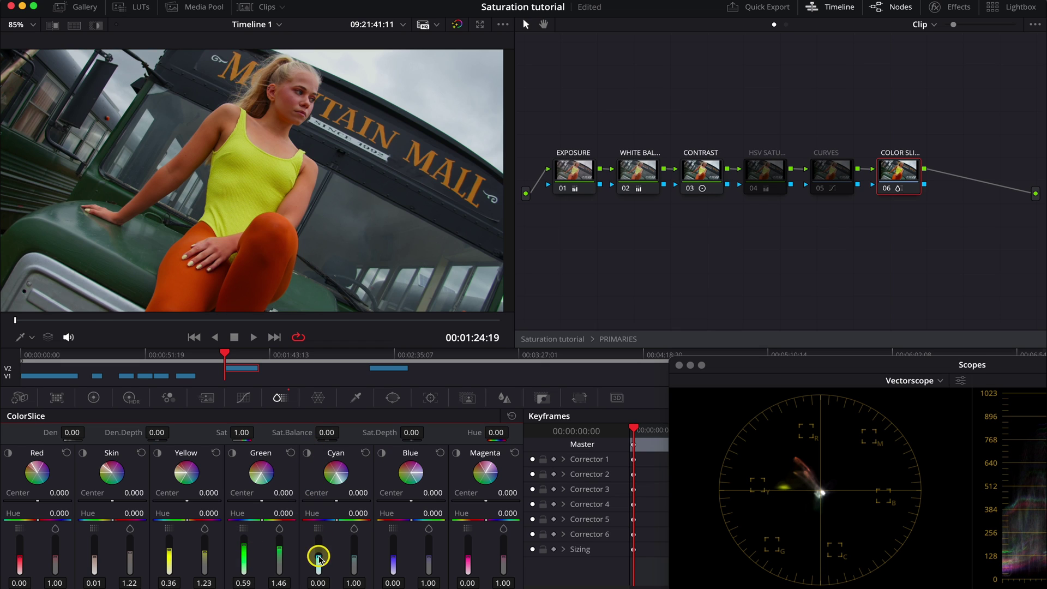
{"action": "left_click_drag", "start_coordinate": [318, 556], "coordinate": [321, 532]}
{"action": "left_click", "coordinate": [381, 452]}
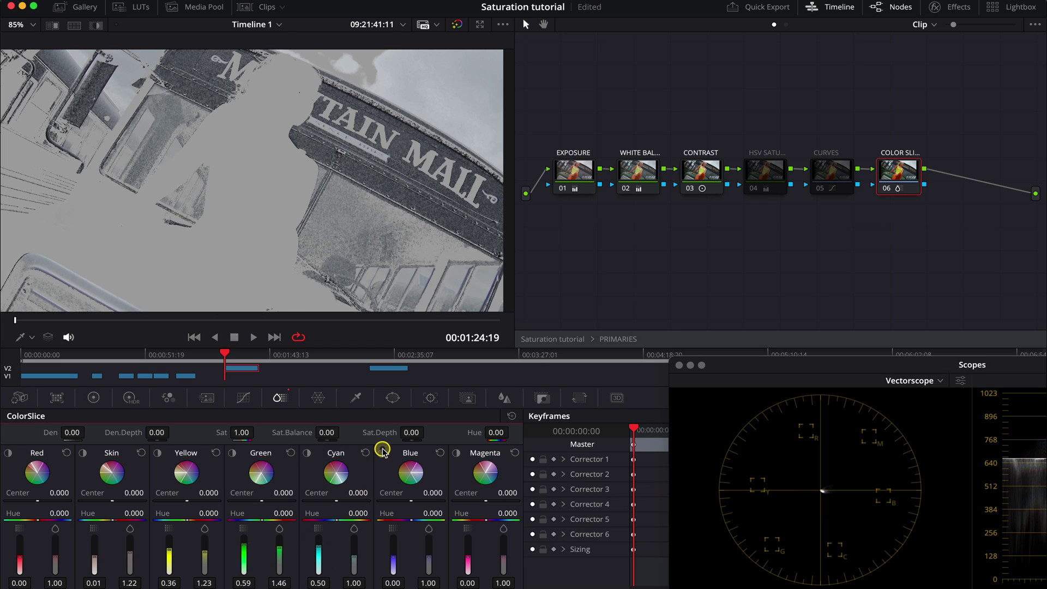
{"action": "left_click", "coordinate": [382, 452]}
{"action": "left_click_drag", "start_coordinate": [392, 564], "coordinate": [427, 565]}
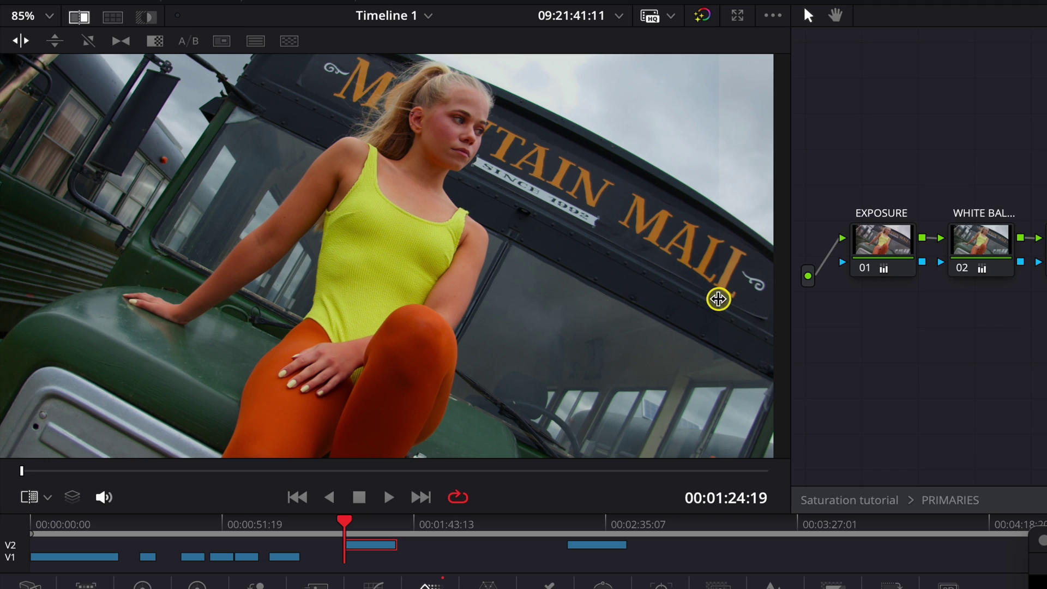